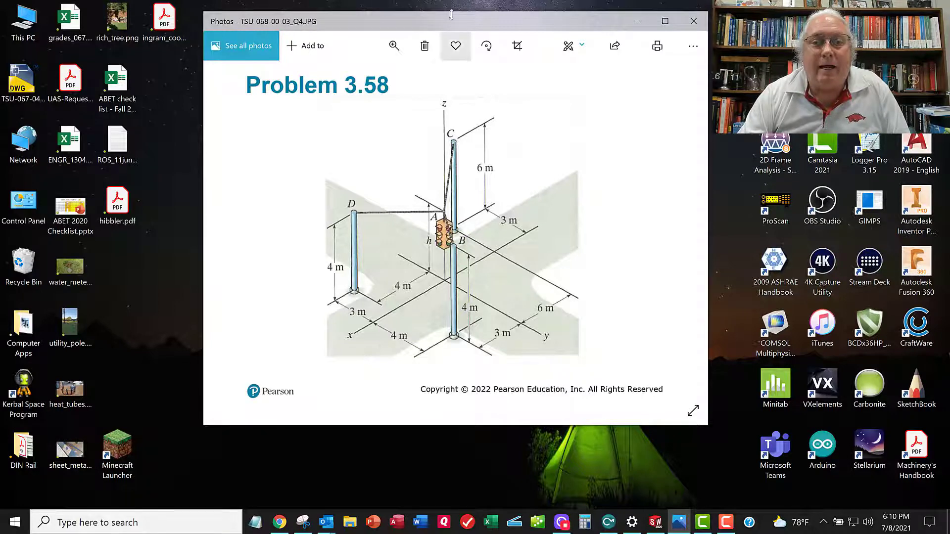
Switch to SOLIDWORKS and examine the joint where the three cables meet on the Z axis.
{"action": "left_click_drag", "start_coordinate": [452, 23], "coordinate": [0, 113]}
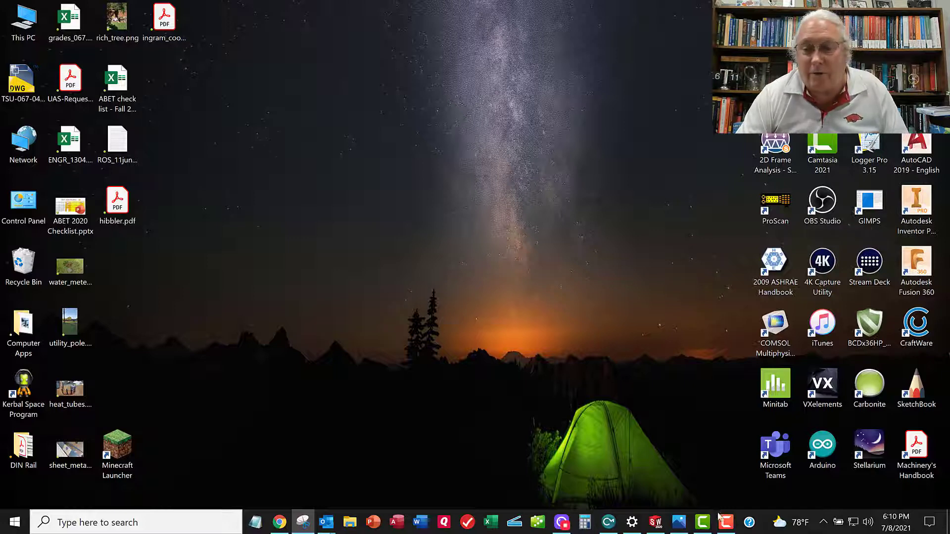
{"action": "left_click", "coordinate": [652, 522]}
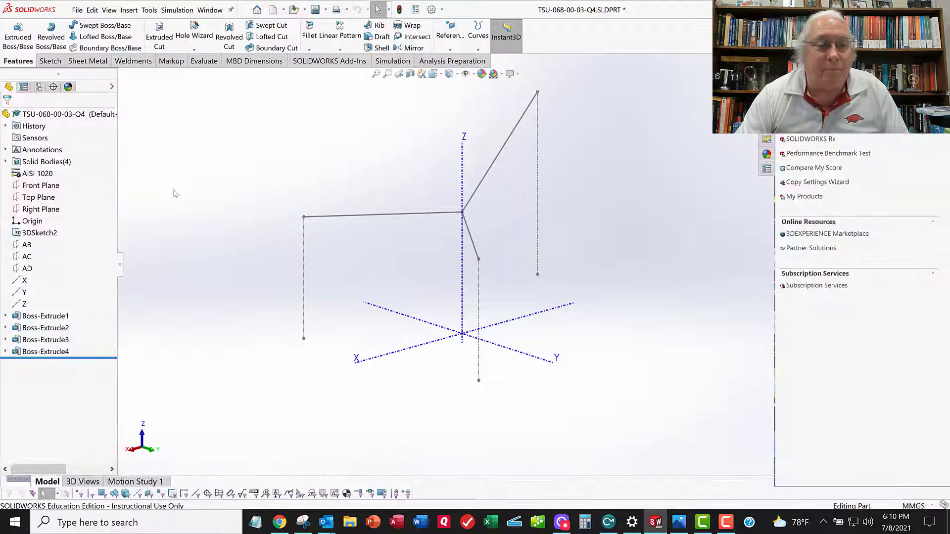
{"action": "scroll", "coordinate": [452, 210], "scroll_direction": "down", "scroll_amount": 8}
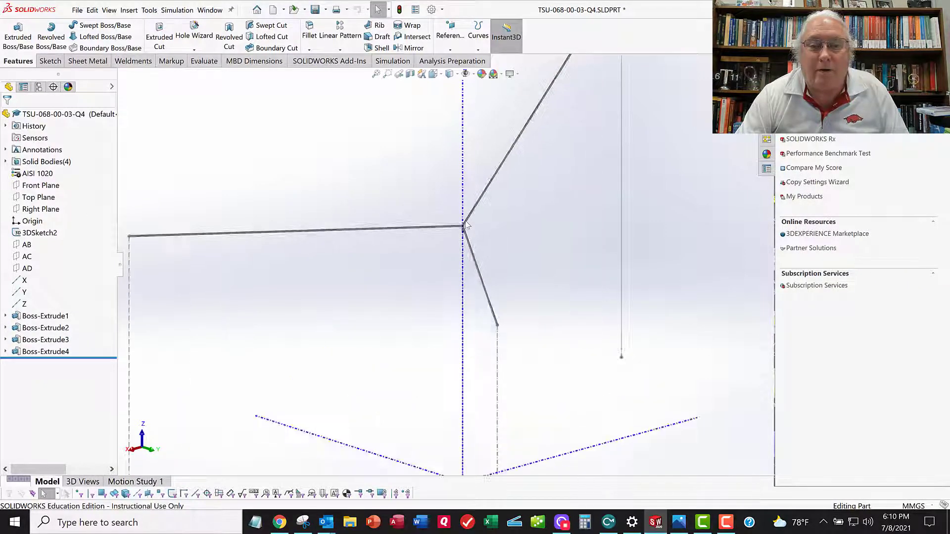
{"action": "scroll", "coordinate": [456, 241], "scroll_direction": "down", "scroll_amount": 5}
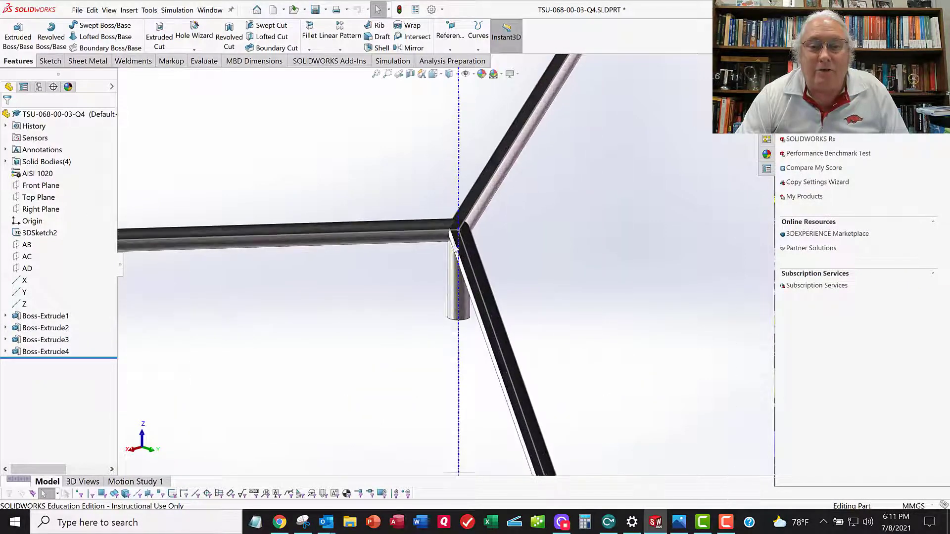
Display the dimensions of 3DSketch2 and review the pole and cable layout in the whole model.
{"action": "left_click", "coordinate": [38, 233]}
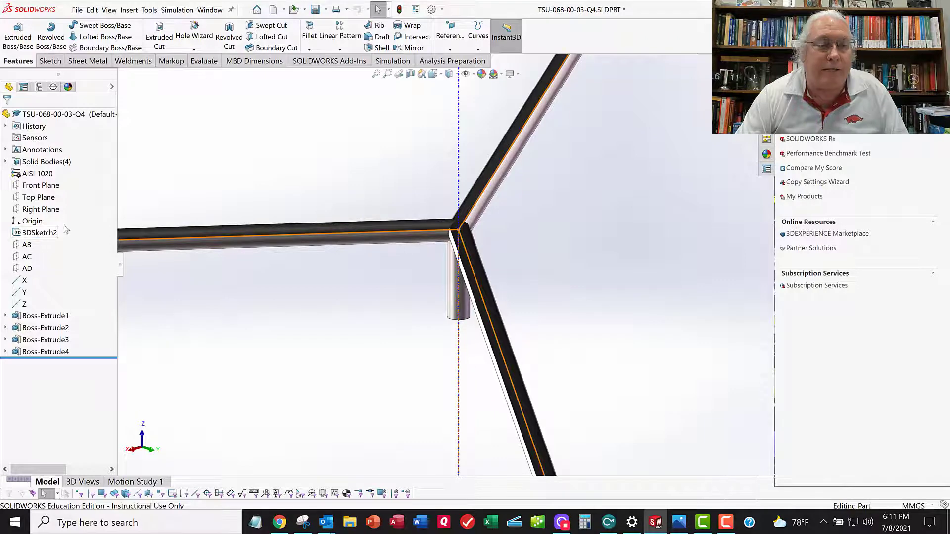
{"action": "scroll", "coordinate": [336, 267], "scroll_direction": "up", "scroll_amount": 10}
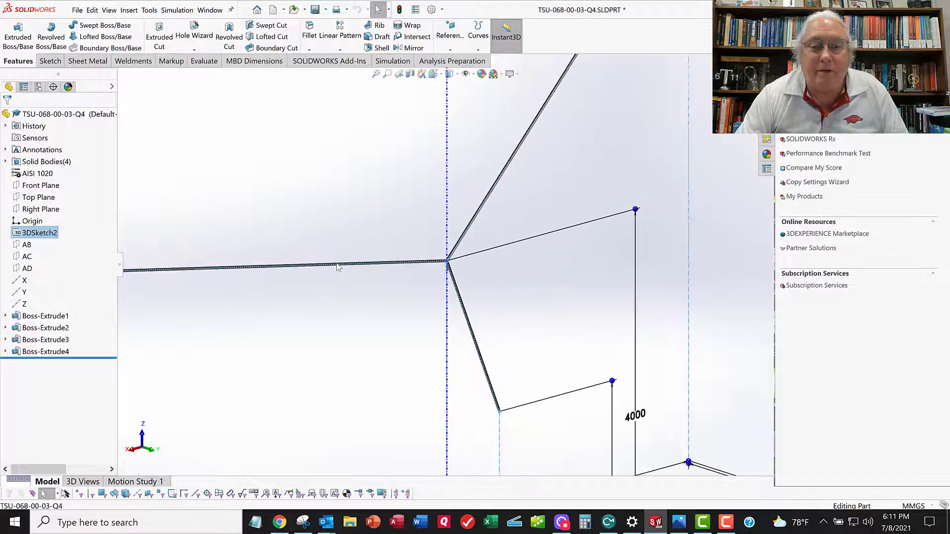
{"action": "scroll", "coordinate": [337, 267], "scroll_direction": "up", "scroll_amount": 3}
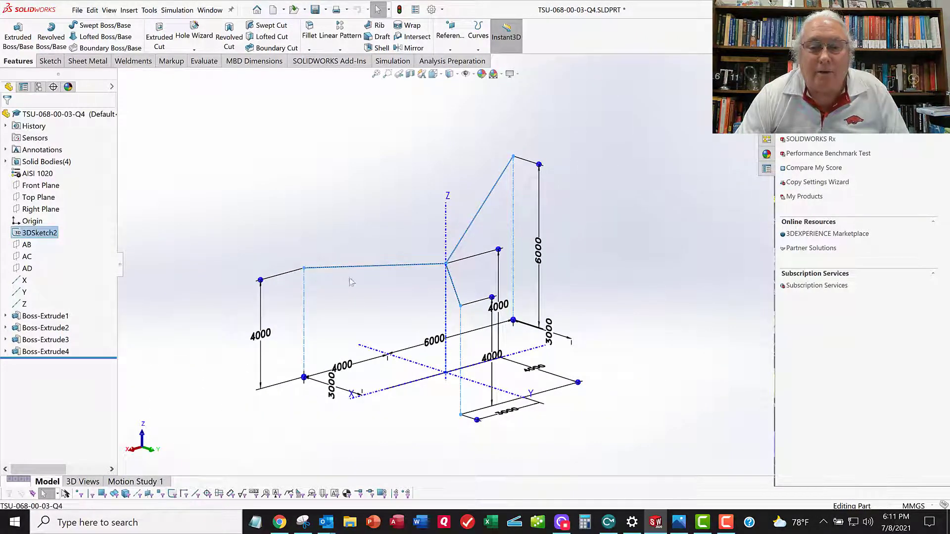
{"action": "middle_click_drag", "start_coordinate": [384, 245], "coordinate": [382, 262]}
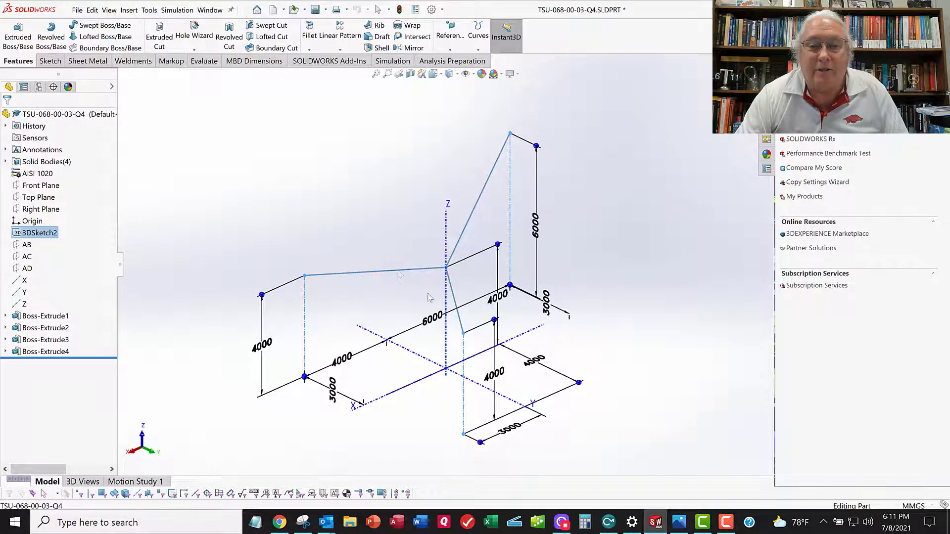
{"action": "key", "text": "Escape"}
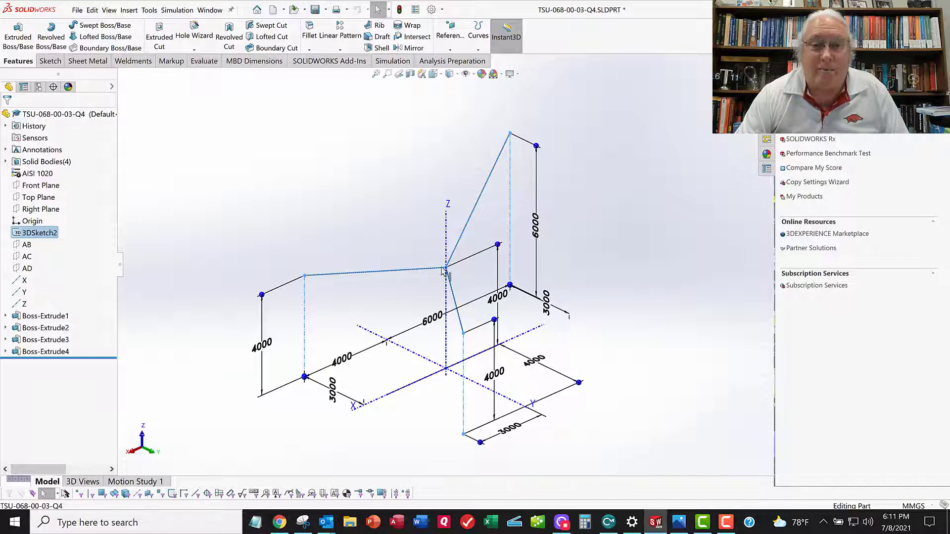
{"action": "left_click", "coordinate": [369, 258]}
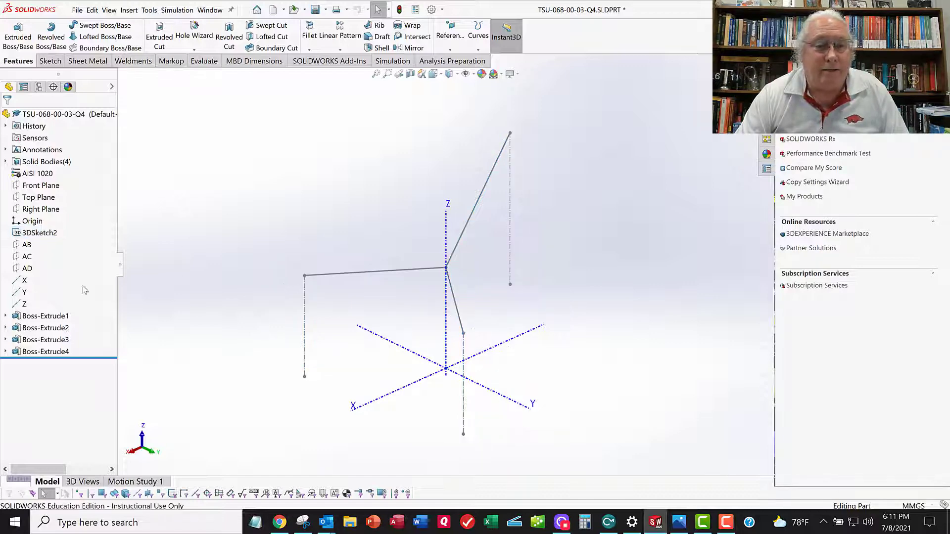
Examine the short vertical cylinder hanging at the cable joint and its place in the overall structure.
{"action": "scroll", "coordinate": [426, 273], "scroll_direction": "down", "scroll_amount": 5}
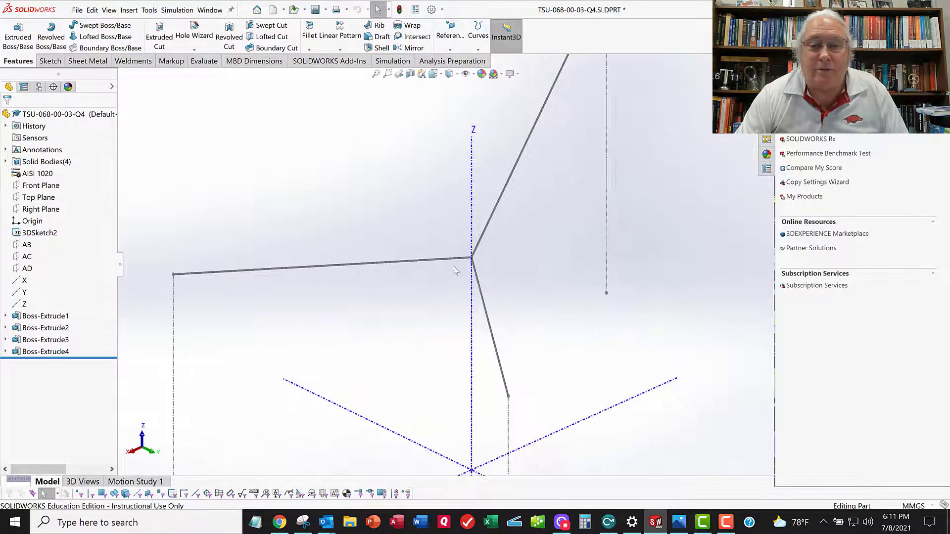
{"action": "scroll", "coordinate": [456, 271], "scroll_direction": "down", "scroll_amount": 6}
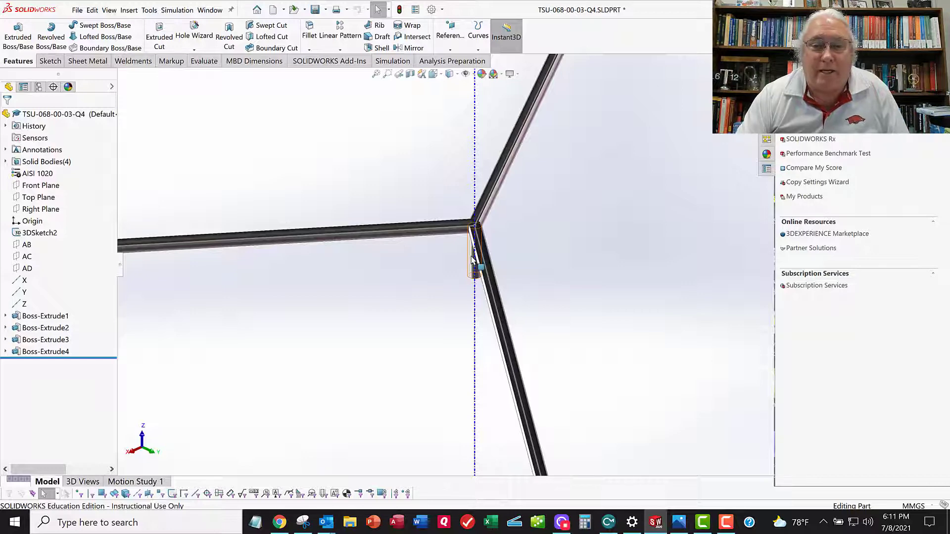
{"action": "scroll", "coordinate": [473, 267], "scroll_direction": "up", "scroll_amount": 5}
{"action": "scroll", "coordinate": [474, 268], "scroll_direction": "up", "scroll_amount": 5}
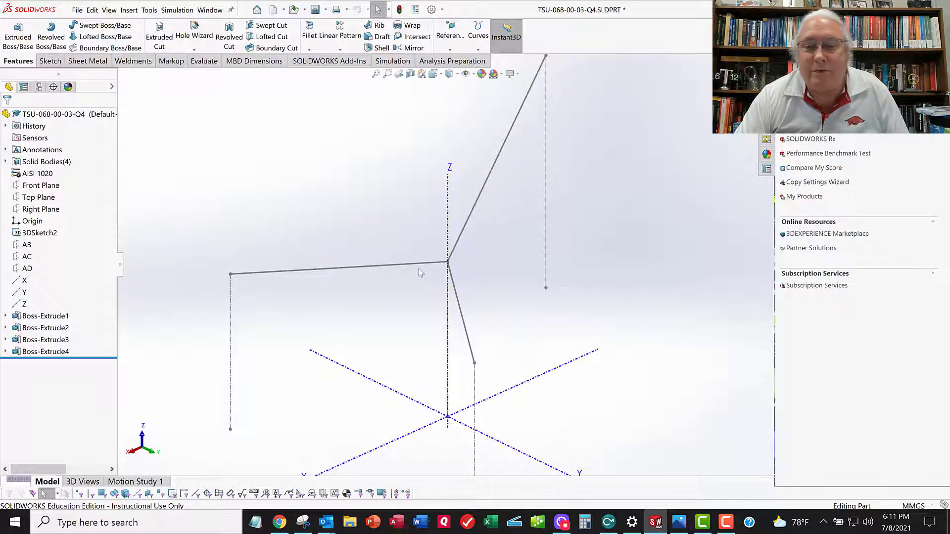
{"action": "scroll", "coordinate": [418, 268], "scroll_direction": "down", "scroll_amount": 2}
{"action": "scroll", "coordinate": [449, 261], "scroll_direction": "up", "scroll_amount": 2}
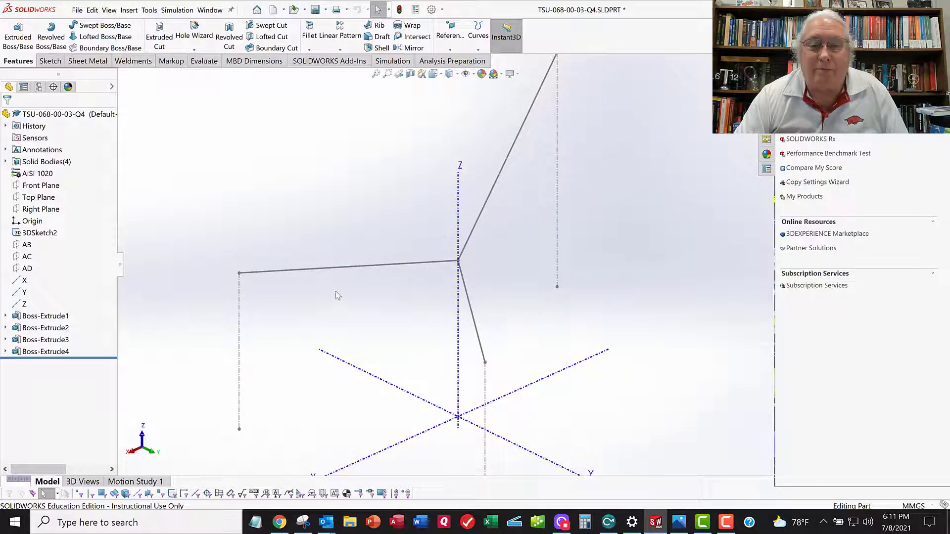
{"action": "scroll", "coordinate": [335, 291], "scroll_direction": "up", "scroll_amount": 1}
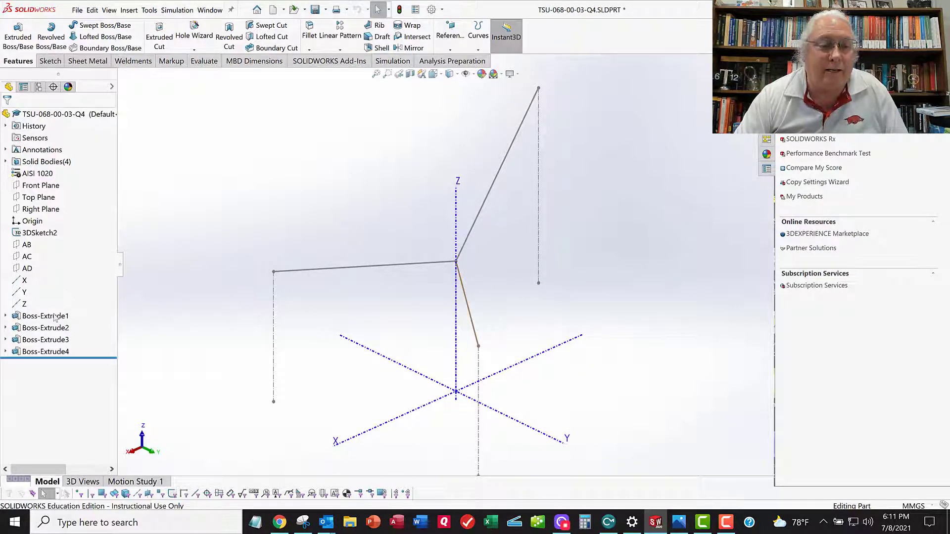
Inspect Boss-Extrude1 through Boss-Extrude4 one after another, looking closely at the short cylinder at the cable joint.
{"action": "left_click", "coordinate": [5, 315]}
{"action": "left_click", "coordinate": [30, 316]}
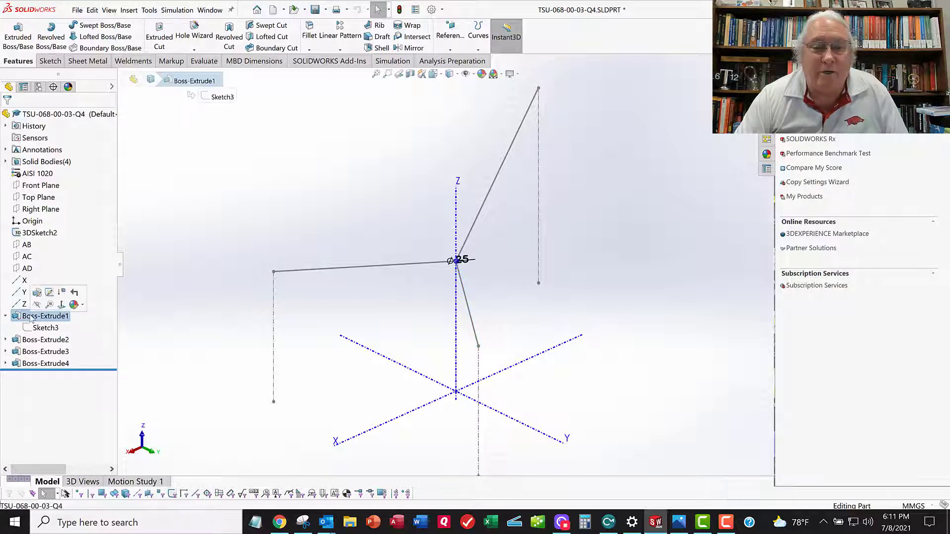
{"action": "left_click", "coordinate": [35, 341]}
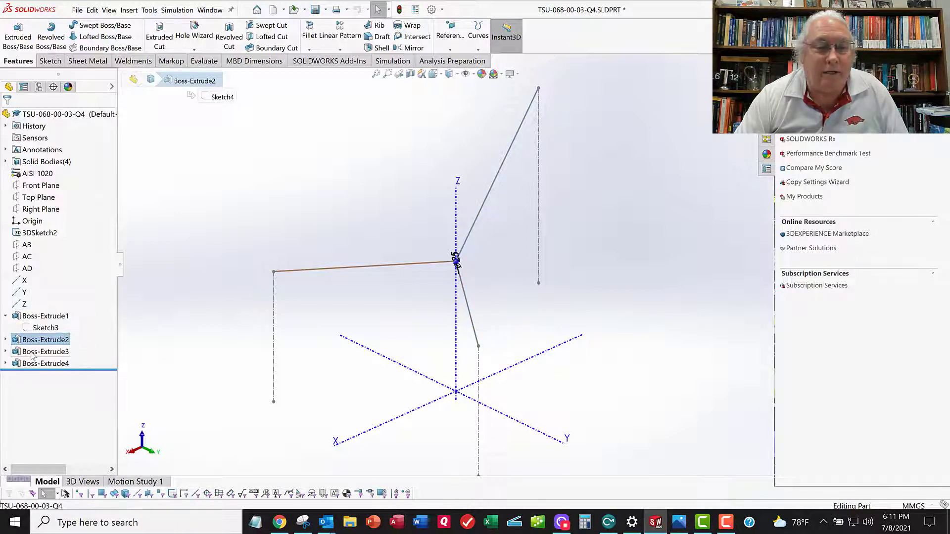
{"action": "left_click", "coordinate": [36, 352]}
{"action": "left_click", "coordinate": [34, 364]}
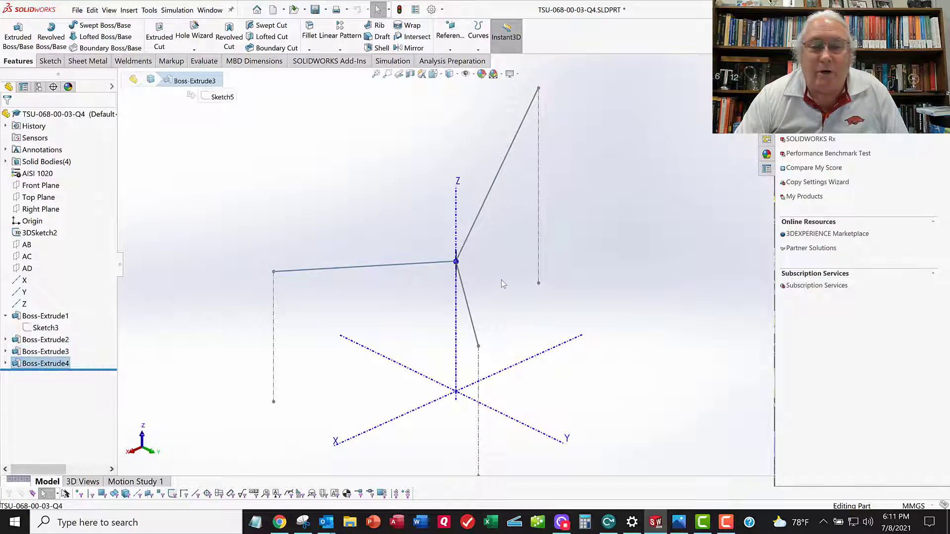
{"action": "scroll", "coordinate": [465, 279], "scroll_direction": "down", "scroll_amount": 5}
{"action": "scroll", "coordinate": [442, 220], "scroll_direction": "down", "scroll_amount": 3}
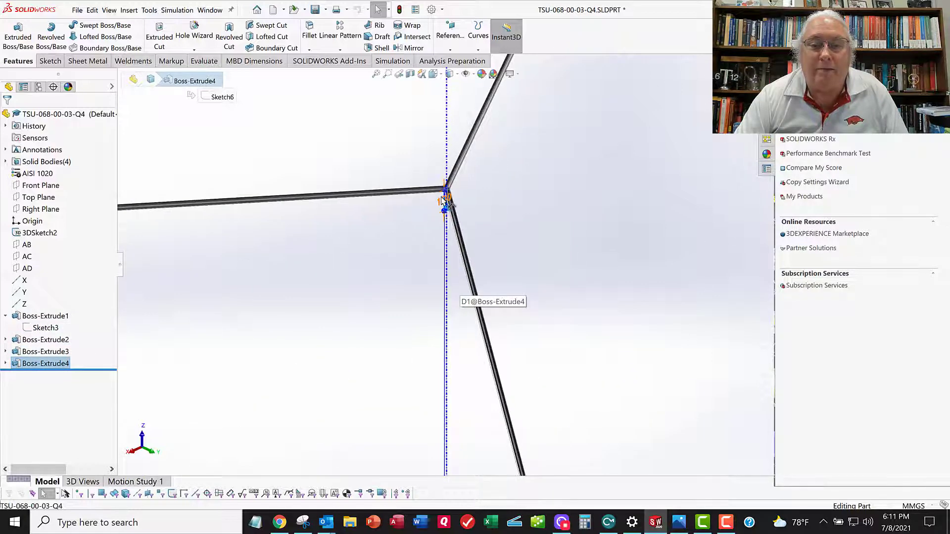
{"action": "key", "text": "f"}
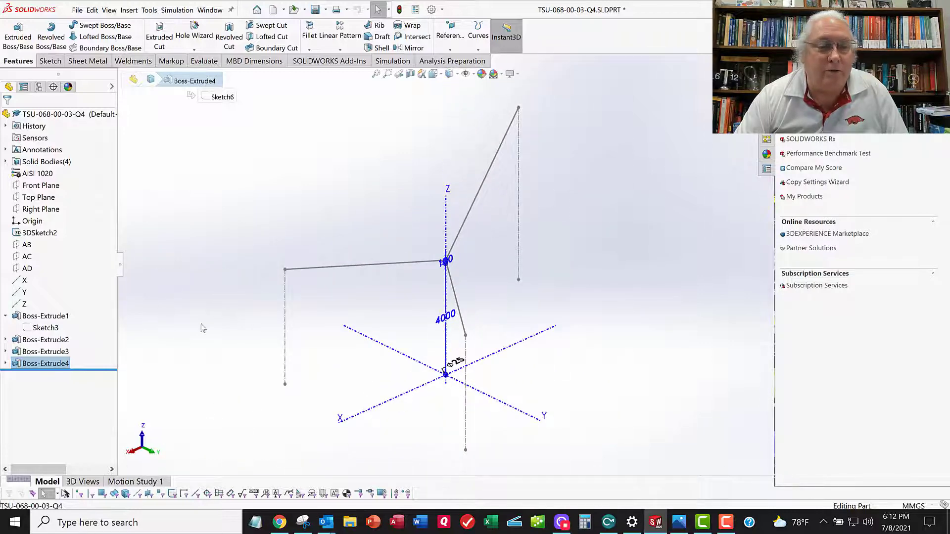
Review the extrusion settings of Boss-Extrude1, including its second direction and selected contours, and cancel the edit.
{"action": "right_click", "coordinate": [49, 316]}
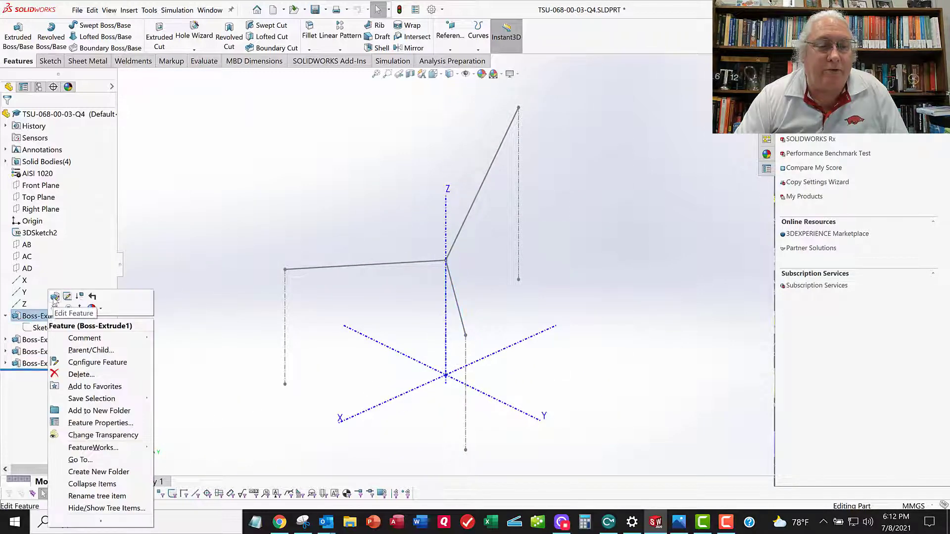
{"action": "left_click", "coordinate": [66, 294]}
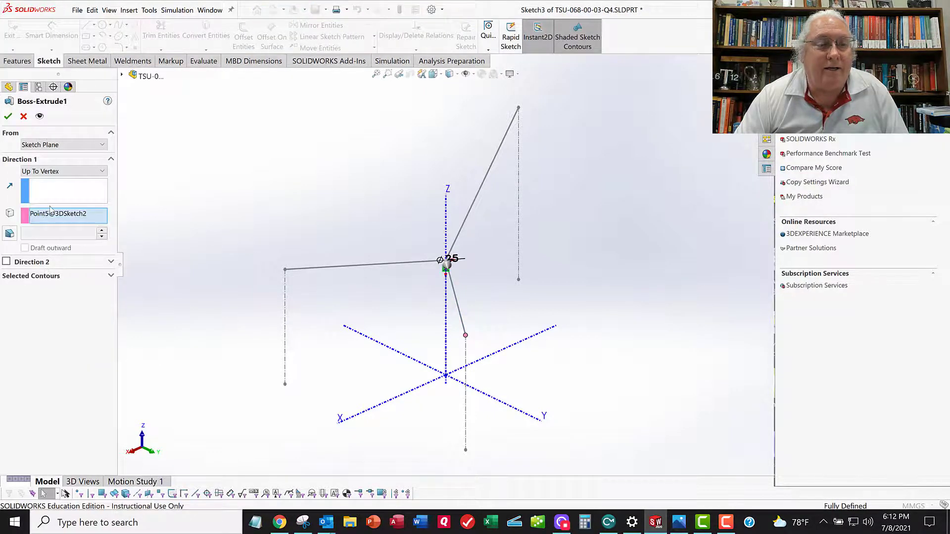
{"action": "left_click", "coordinate": [110, 262]}
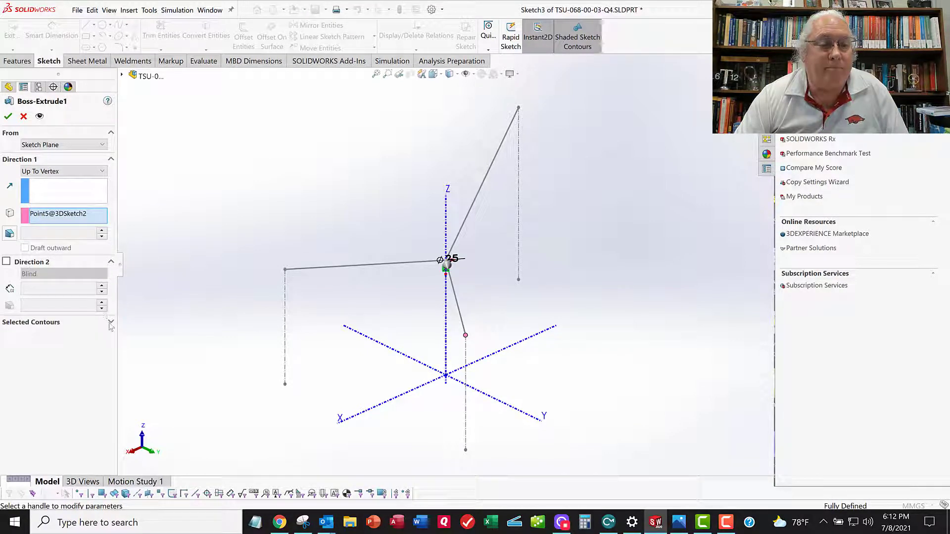
{"action": "left_click", "coordinate": [111, 322]}
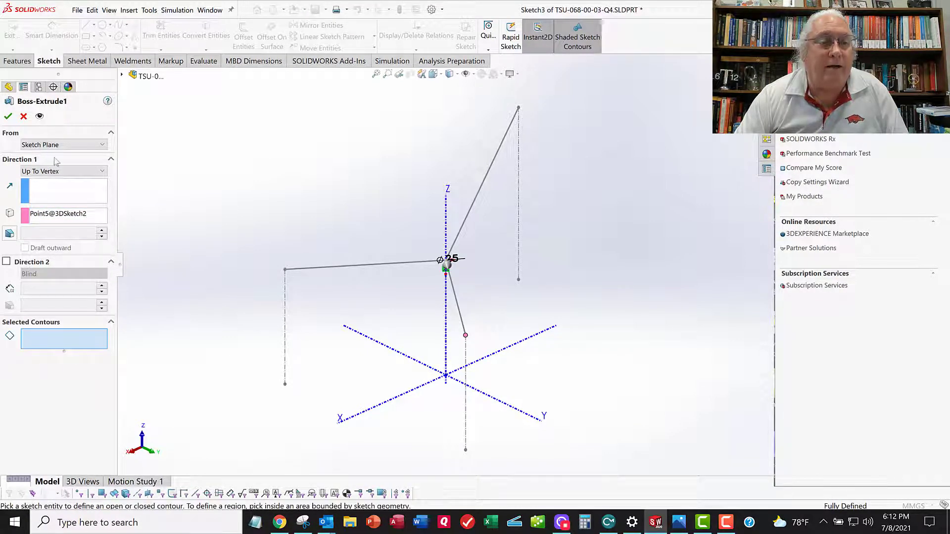
{"action": "left_click", "coordinate": [23, 117]}
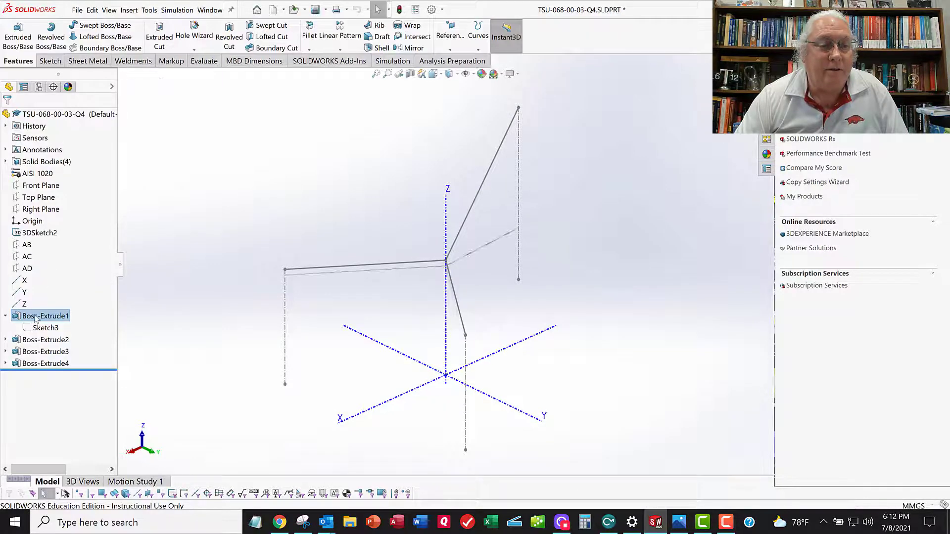
Review the extrusion settings of Boss-Extrude2, including its end condition and merge option, and cancel the edit.
{"action": "right_click", "coordinate": [35, 318]}
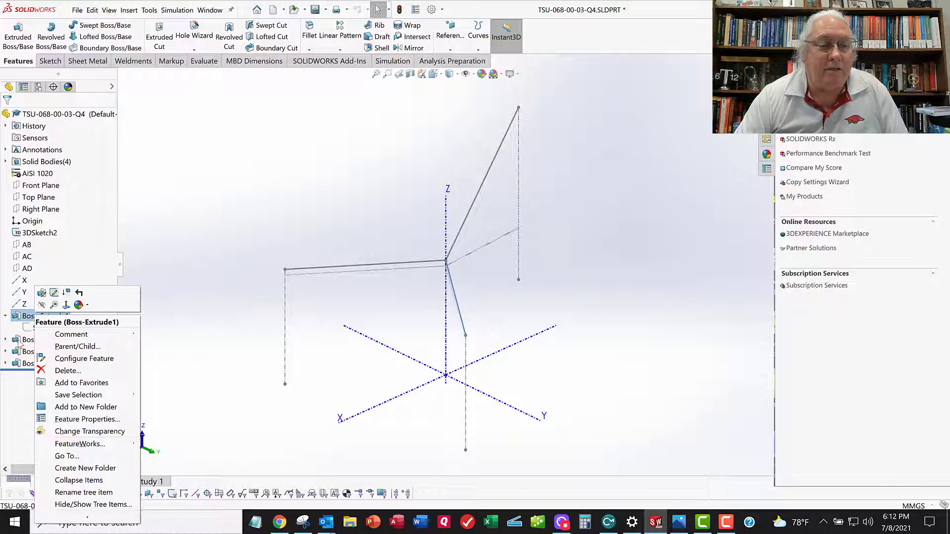
{"action": "left_click", "coordinate": [25, 339]}
{"action": "right_click", "coordinate": [24, 339]}
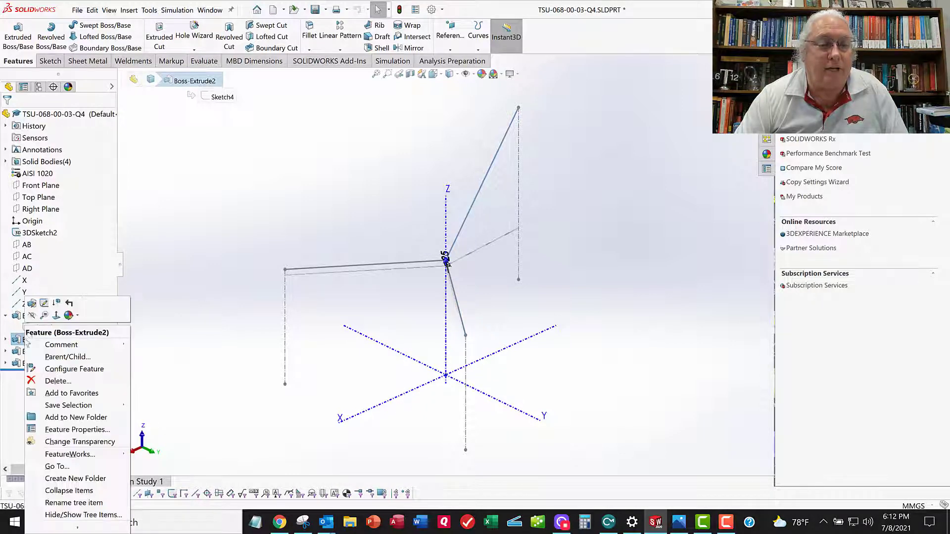
{"action": "left_click", "coordinate": [33, 304]}
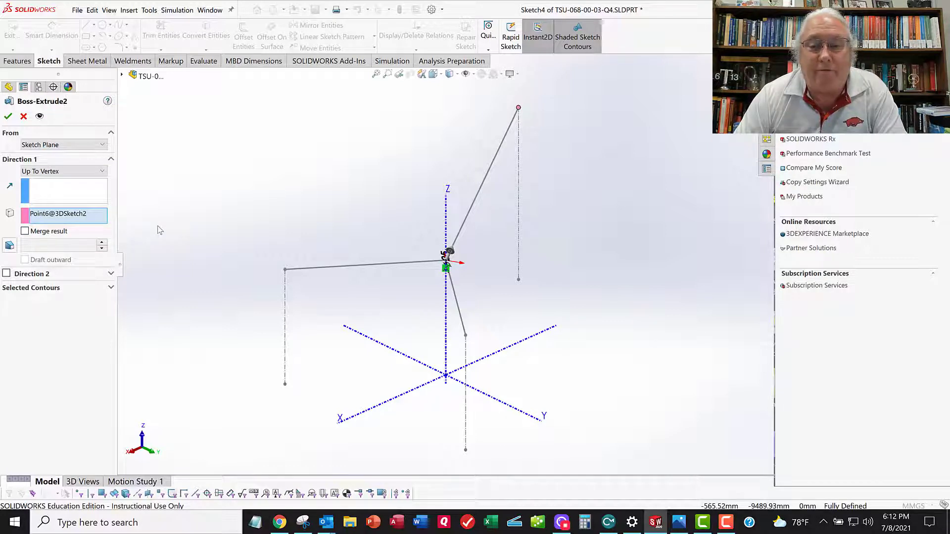
{"action": "left_click", "coordinate": [23, 118]}
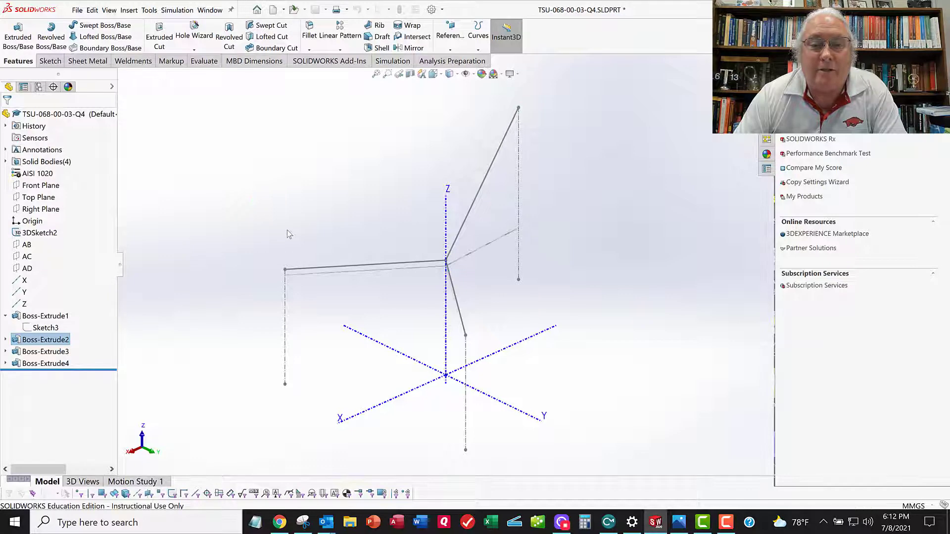
Create a new static simulation study for the cable model without 2D simplification.
{"action": "scroll", "coordinate": [287, 230], "scroll_direction": "down", "scroll_amount": 2}
{"action": "scroll", "coordinate": [287, 230], "scroll_direction": "up", "scroll_amount": 2}
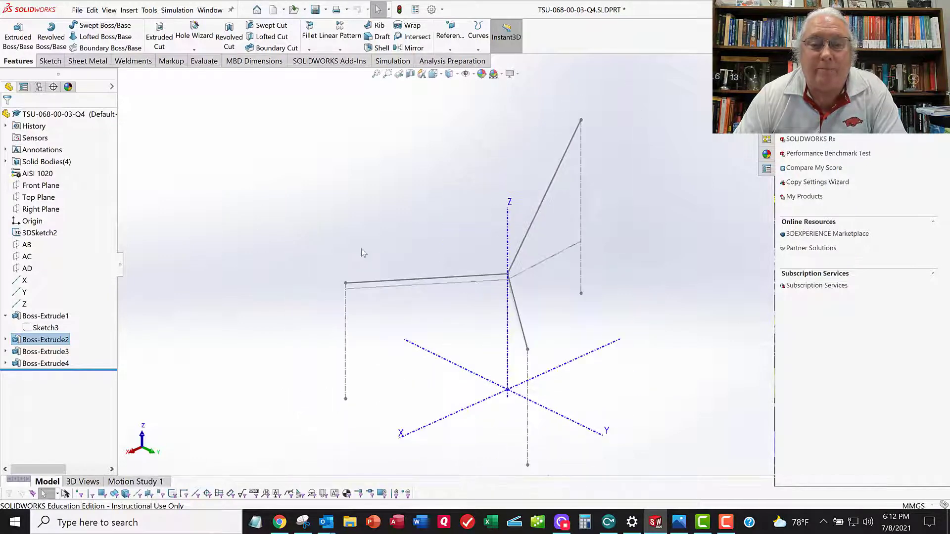
{"action": "scroll", "coordinate": [541, 337], "scroll_direction": "down", "scroll_amount": 1}
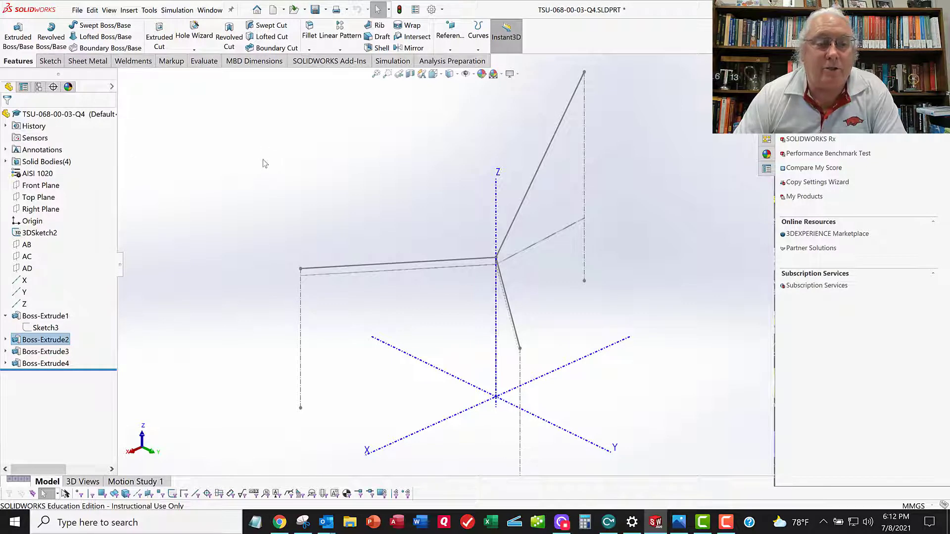
{"action": "key", "text": "f"}
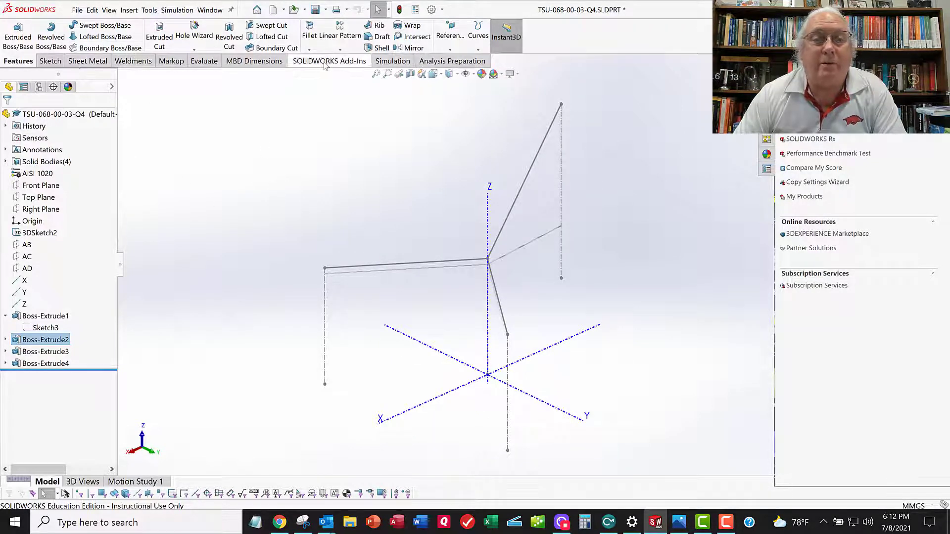
{"action": "left_click", "coordinate": [390, 62]}
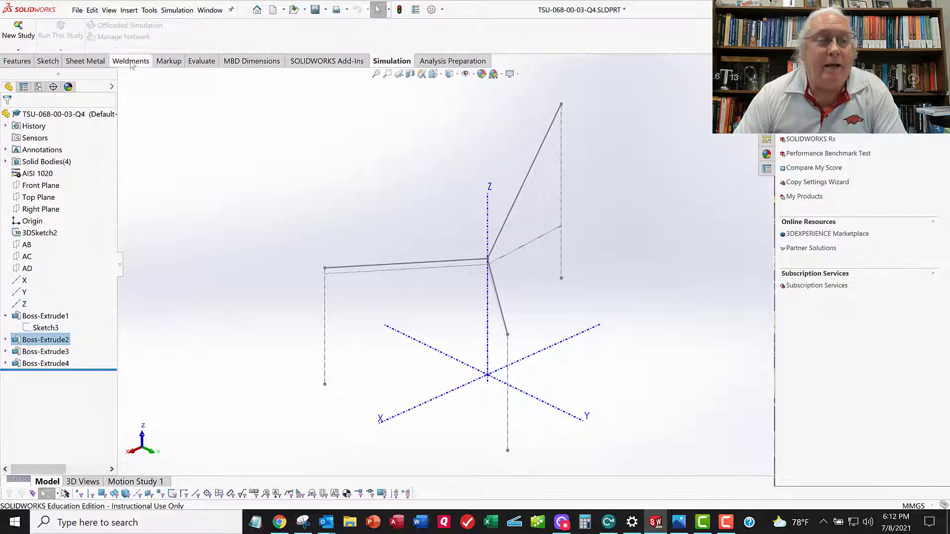
{"action": "left_click", "coordinate": [19, 31]}
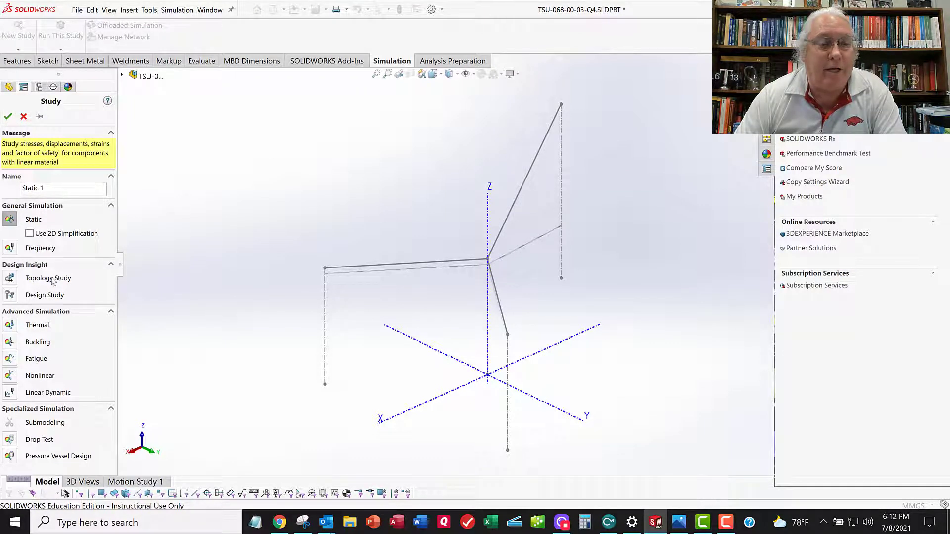
{"action": "left_click", "coordinate": [11, 115]}
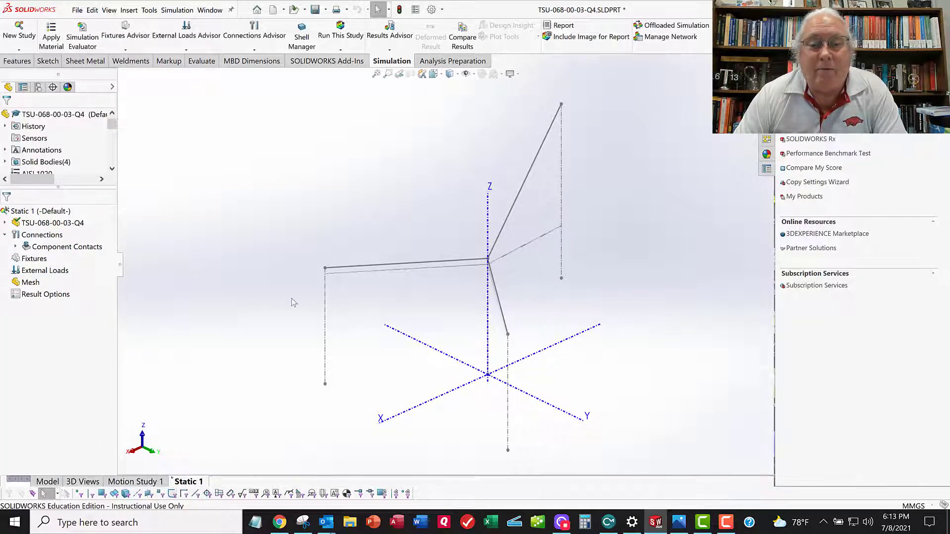
Set all four solid bodies of the part, SolidBody 1 through SolidBody 4, to be treated as beams.
{"action": "left_click", "coordinate": [5, 223]}
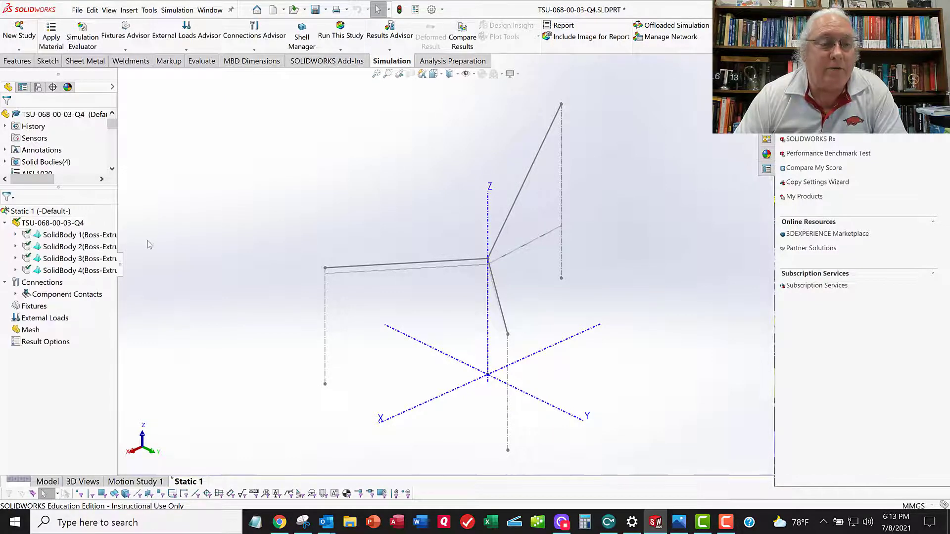
{"action": "right_click", "coordinate": [71, 238]}
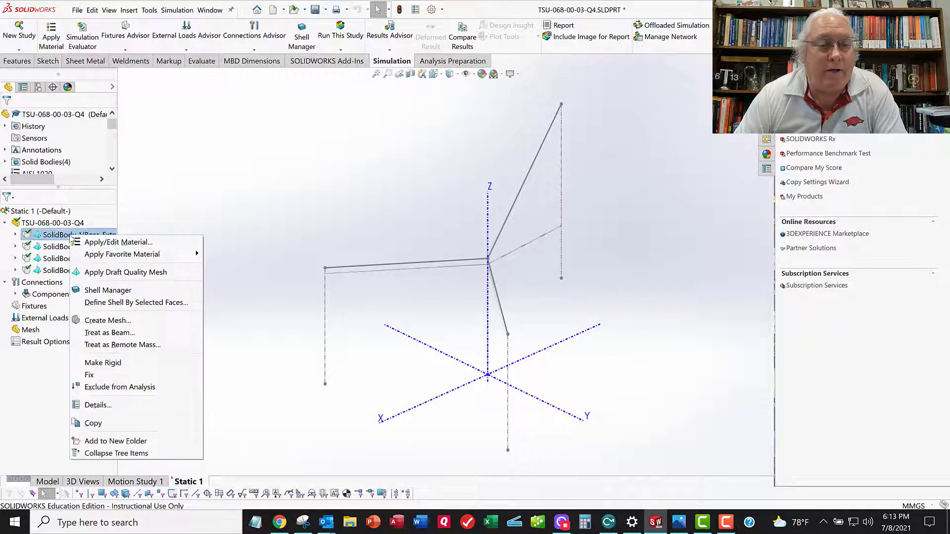
{"action": "left_click", "coordinate": [132, 335]}
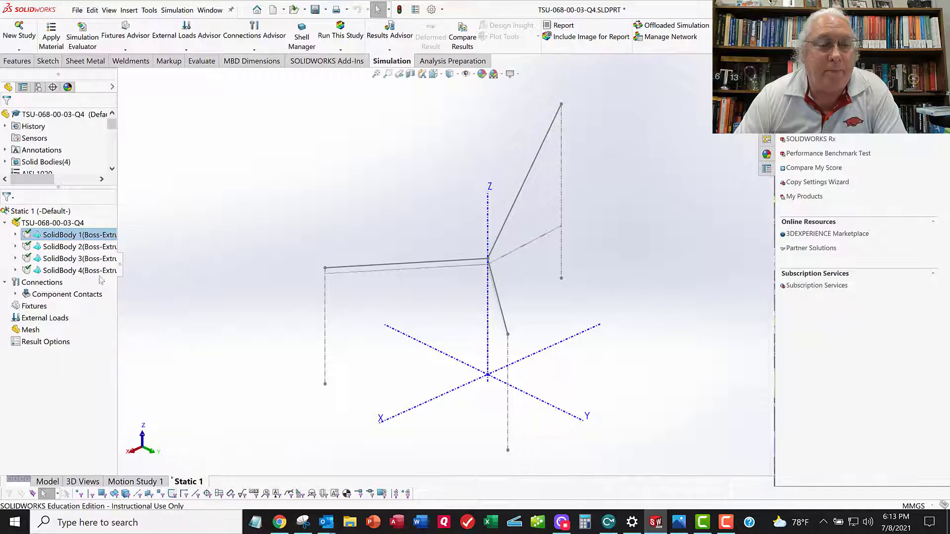
{"action": "right_click", "coordinate": [63, 250]}
{"action": "left_click", "coordinate": [119, 329]}
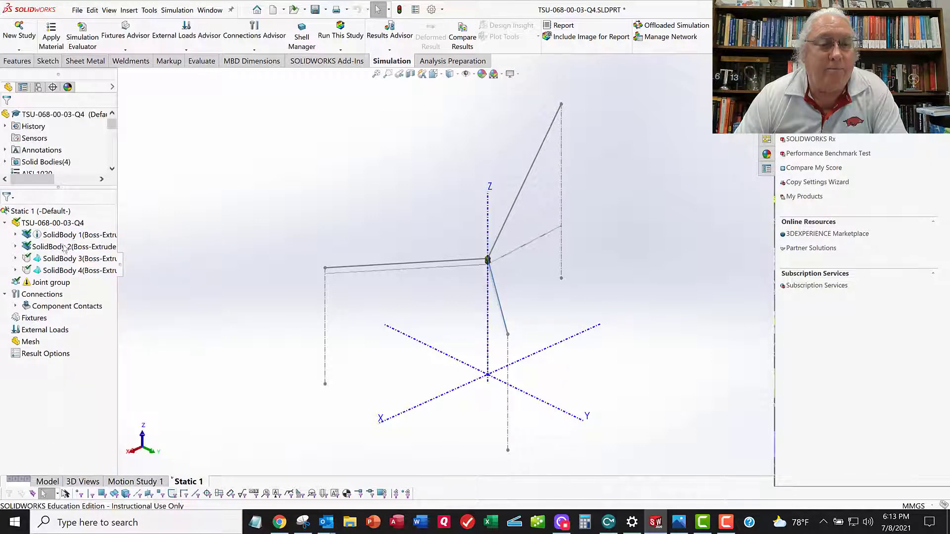
{"action": "right_click", "coordinate": [64, 262]}
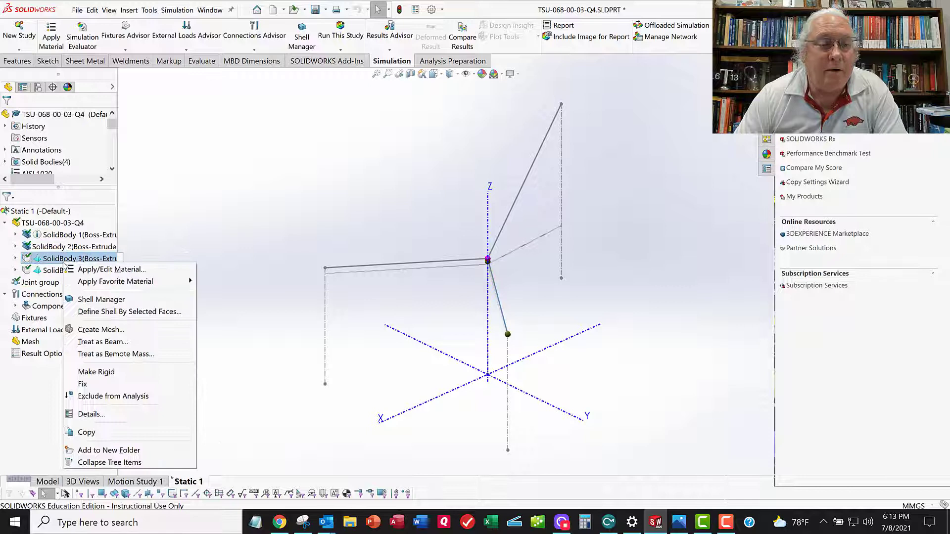
{"action": "left_click", "coordinate": [95, 342]}
{"action": "right_click", "coordinate": [64, 271]}
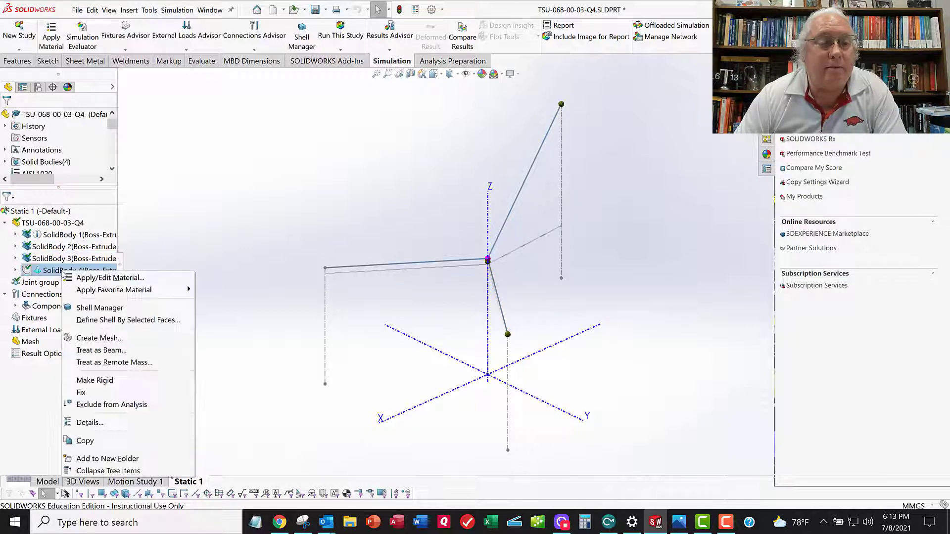
{"action": "left_click", "coordinate": [109, 350]}
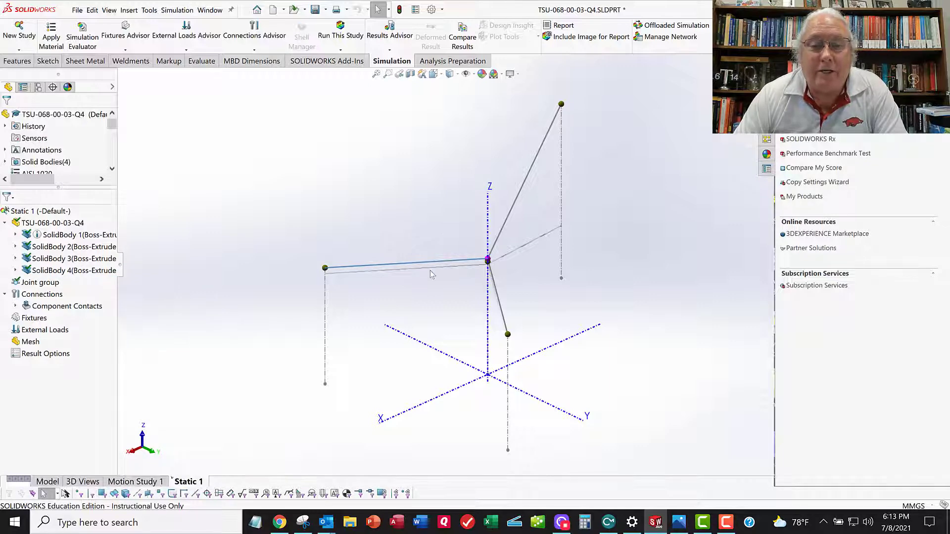
Apply AISI 1020 steel from the SOLIDWORKS material library to the study's bodies.
{"action": "scroll", "coordinate": [465, 271], "scroll_direction": "down", "scroll_amount": 4}
{"action": "scroll", "coordinate": [500, 268], "scroll_direction": "up", "scroll_amount": 2}
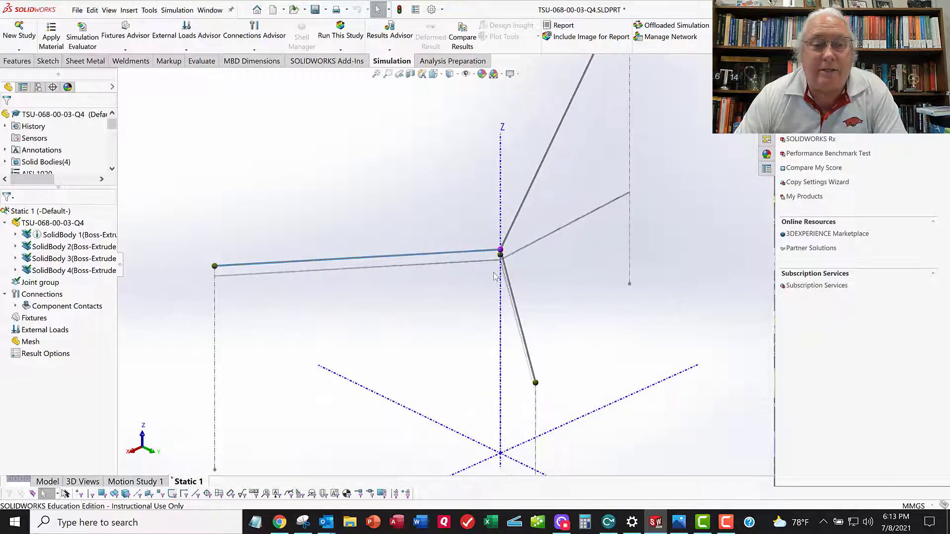
{"action": "scroll", "coordinate": [225, 251], "scroll_direction": "up", "scroll_amount": 2}
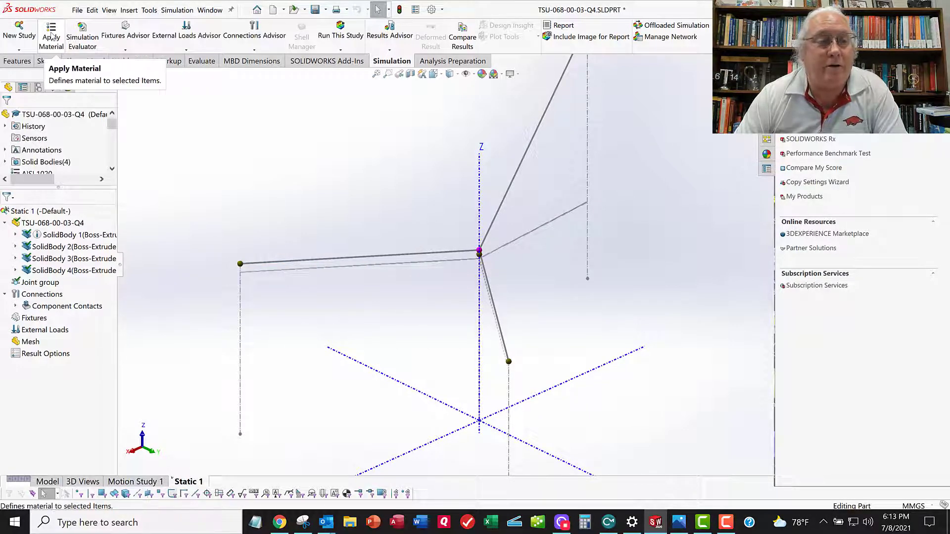
{"action": "left_click", "coordinate": [53, 37]}
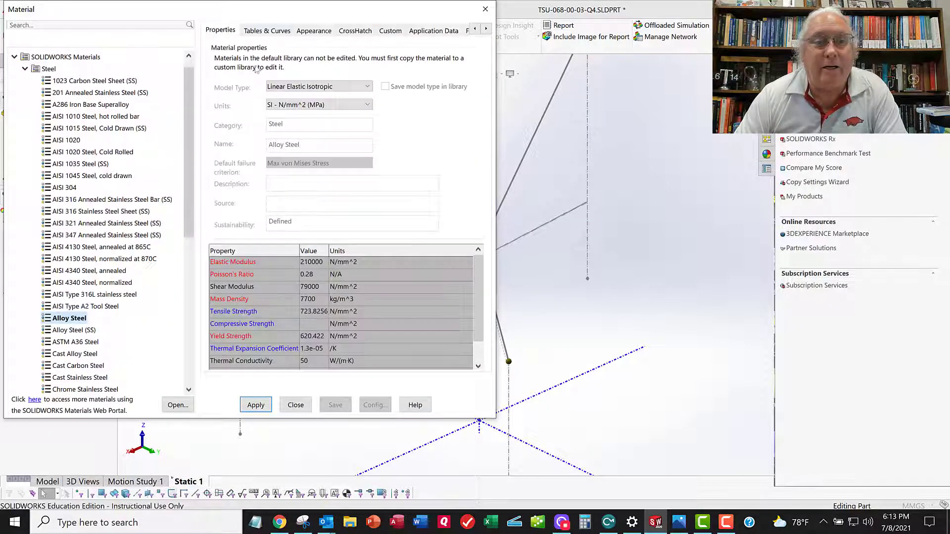
{"action": "left_click_drag", "start_coordinate": [249, 11], "coordinate": [395, 39]}
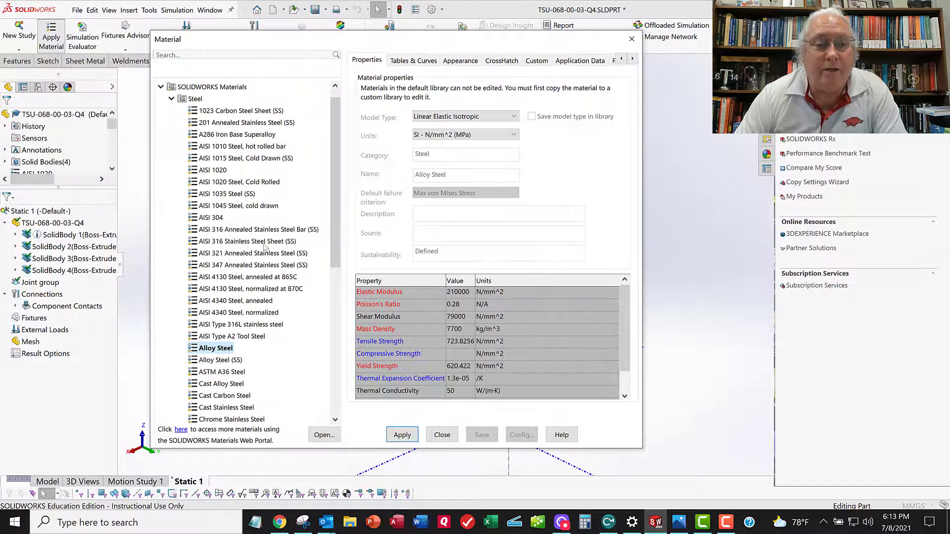
{"action": "left_click", "coordinate": [214, 170]}
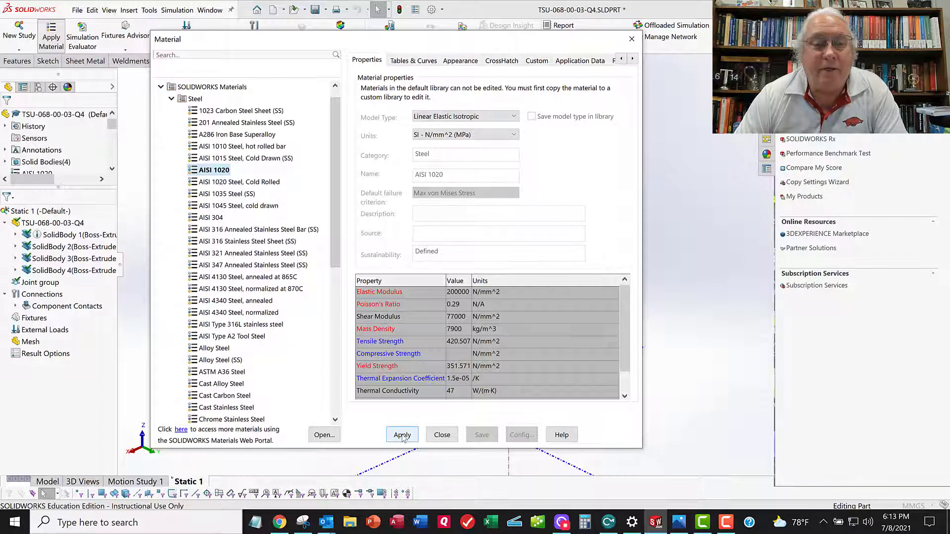
{"action": "left_click", "coordinate": [402, 437]}
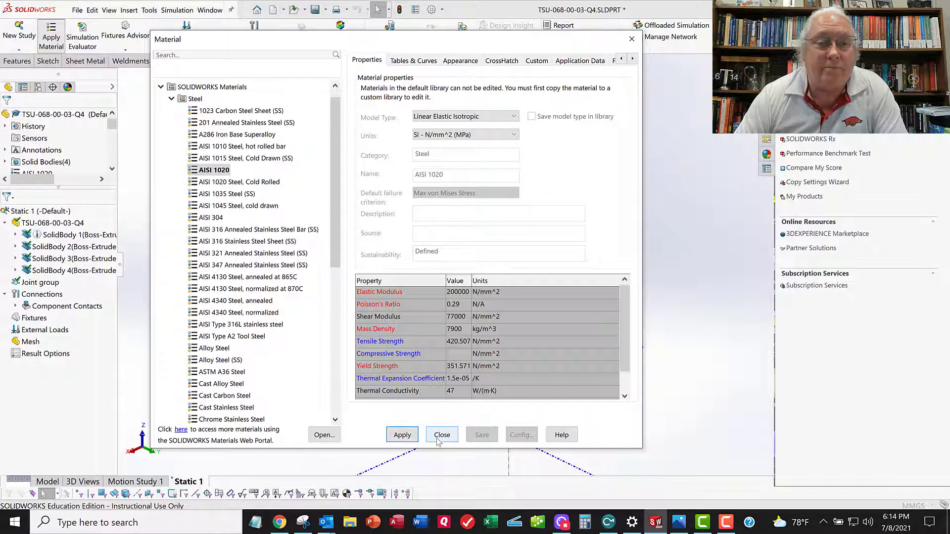
{"action": "left_click", "coordinate": [441, 435]}
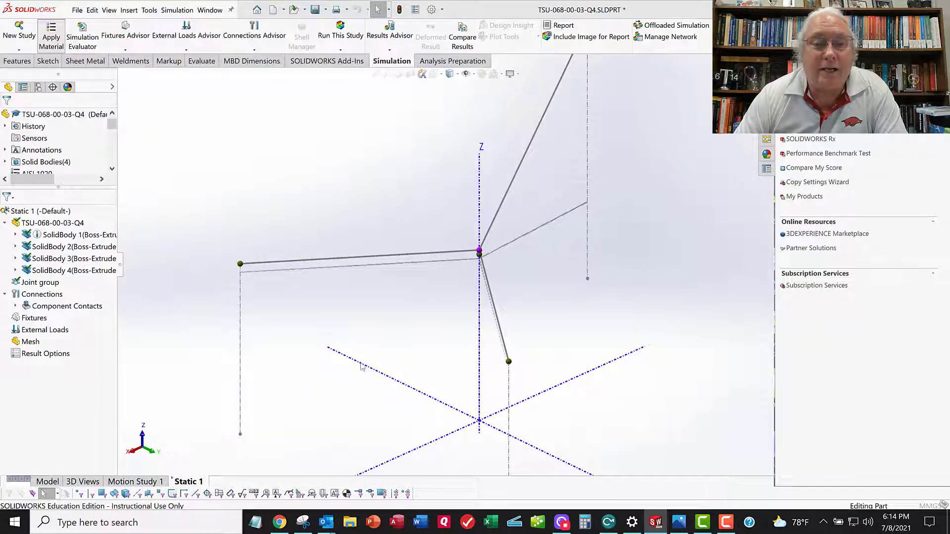
Add an Immovable (No translation) fixture to the outer end joint of the nearly horizontal cable.
{"action": "left_click", "coordinate": [125, 50]}
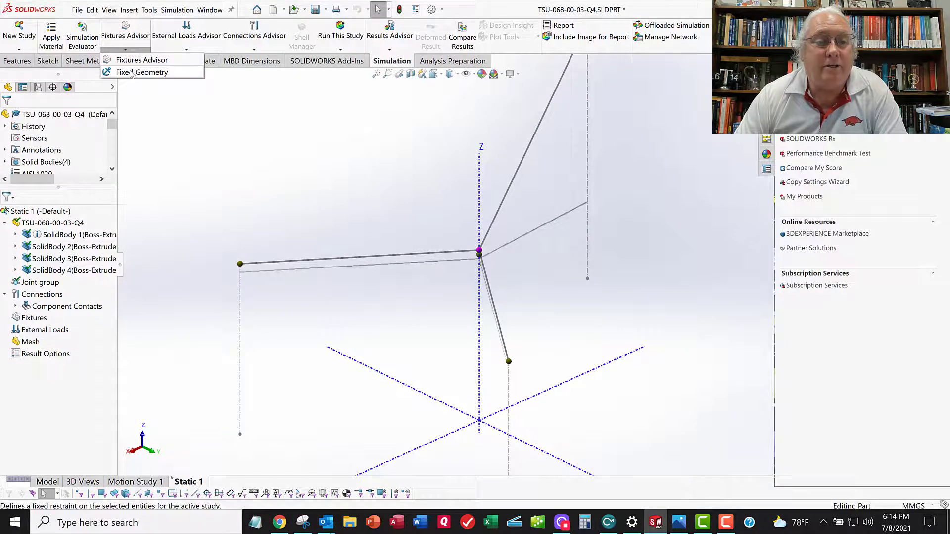
{"action": "left_click", "coordinate": [131, 72]}
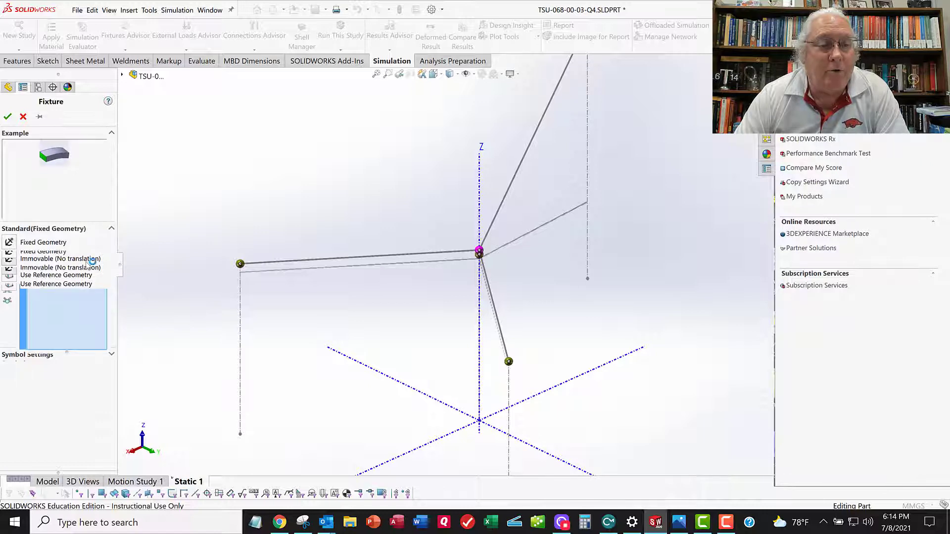
{"action": "left_click", "coordinate": [9, 259]}
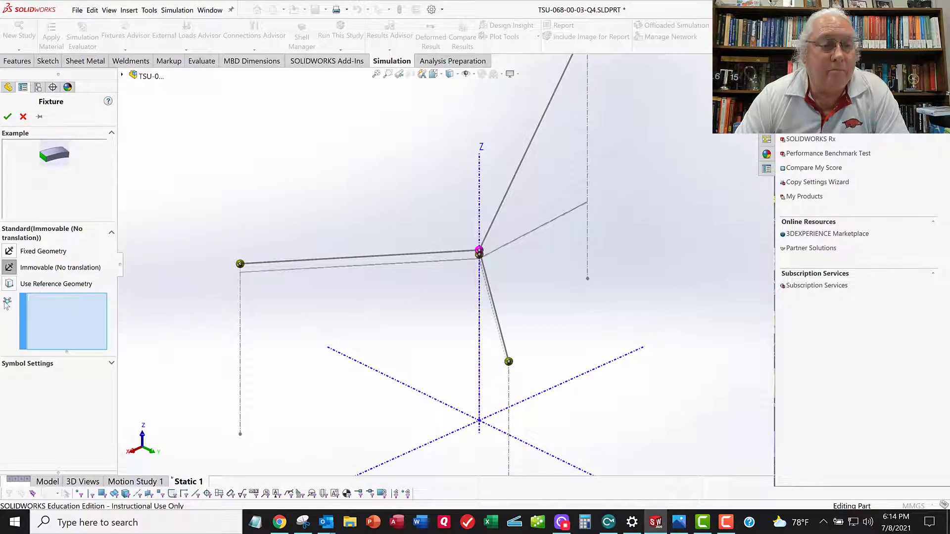
{"action": "left_click", "coordinate": [240, 264]}
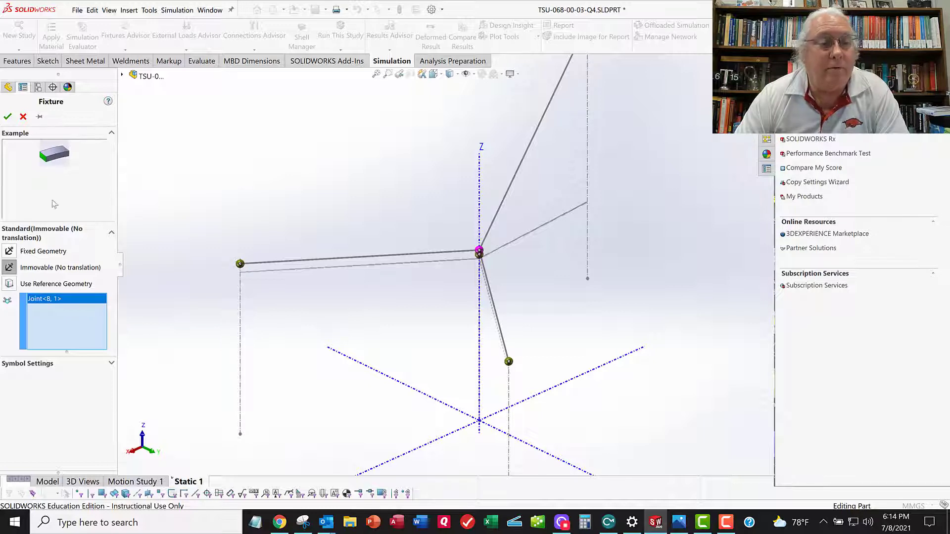
{"action": "left_click", "coordinate": [8, 117]}
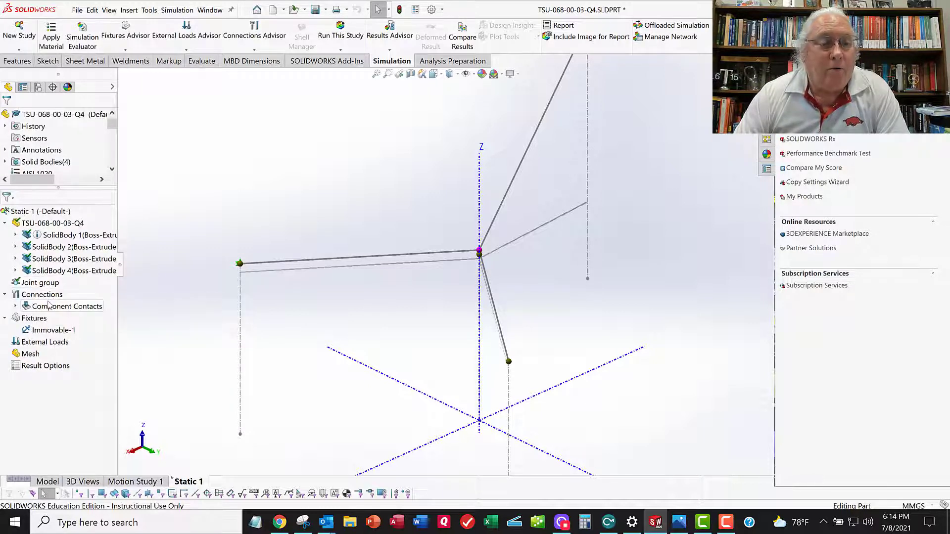
Add an Immovable (No translation) fixture to the outer end joint of the short cable that slopes down in the view.
{"action": "left_click", "coordinate": [125, 49]}
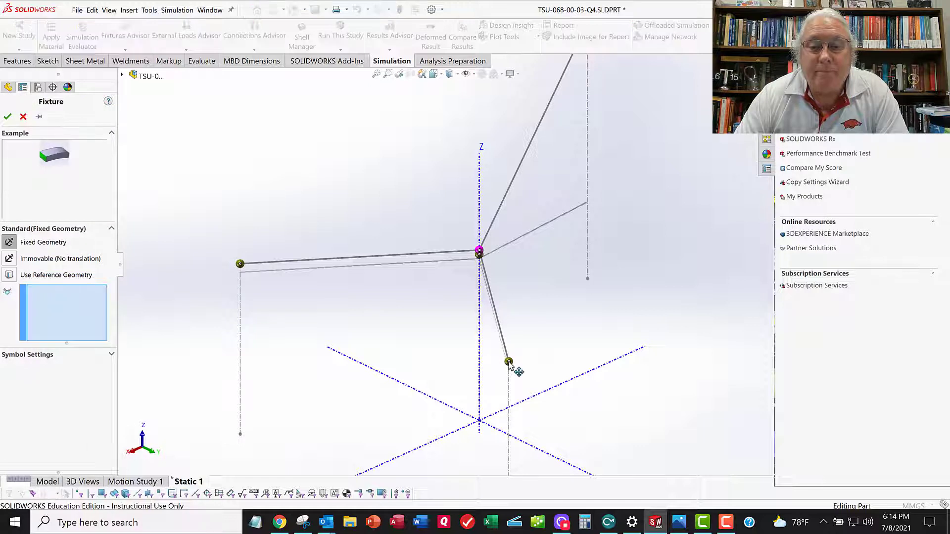
{"action": "left_click", "coordinate": [508, 362]}
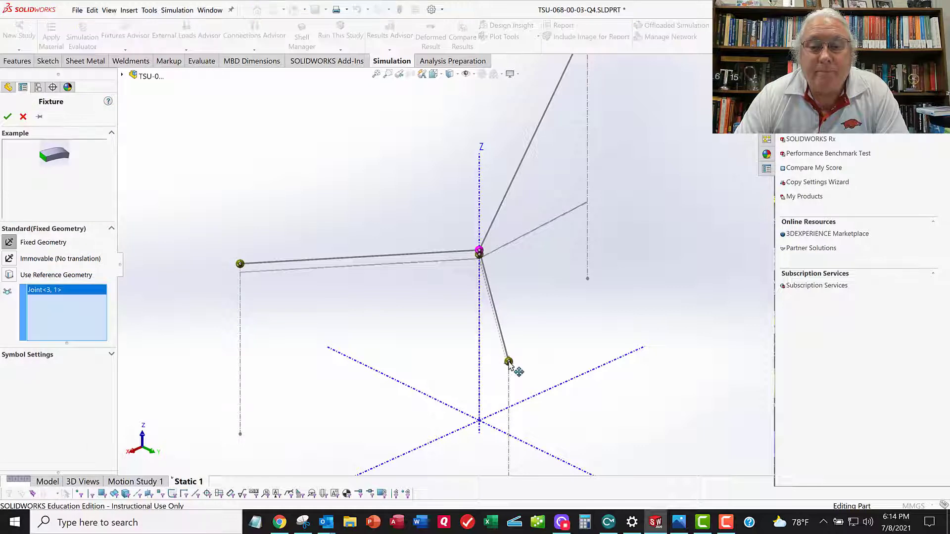
{"action": "left_click", "coordinate": [9, 258]}
{"action": "left_click", "coordinate": [7, 117]}
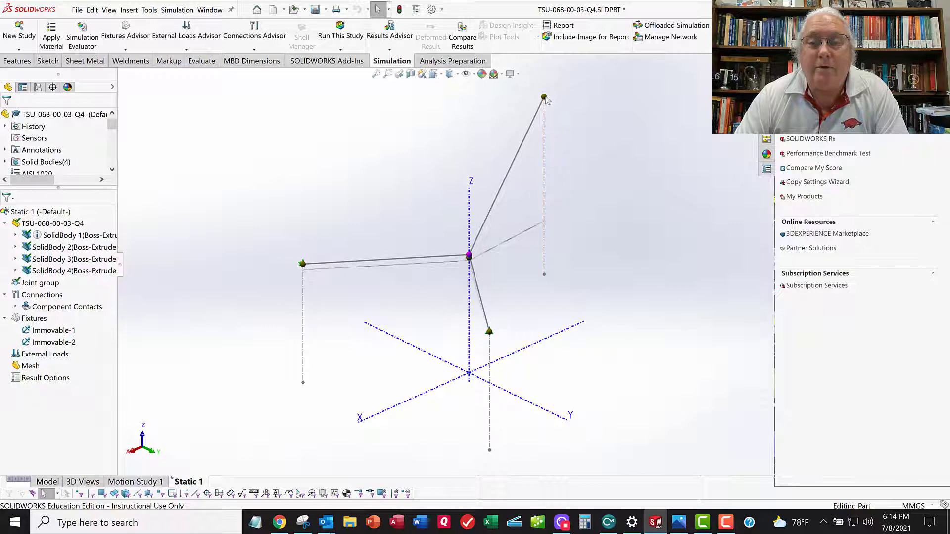
Add an Immovable (No translation) fixture to the upper end joint of the steeply rising cable.
{"action": "left_click", "coordinate": [543, 97]}
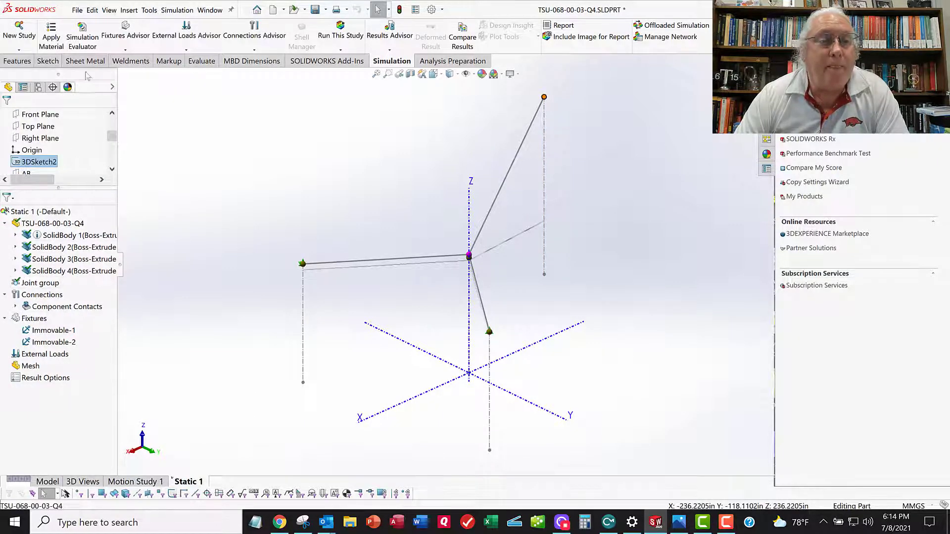
{"action": "left_click", "coordinate": [125, 50]}
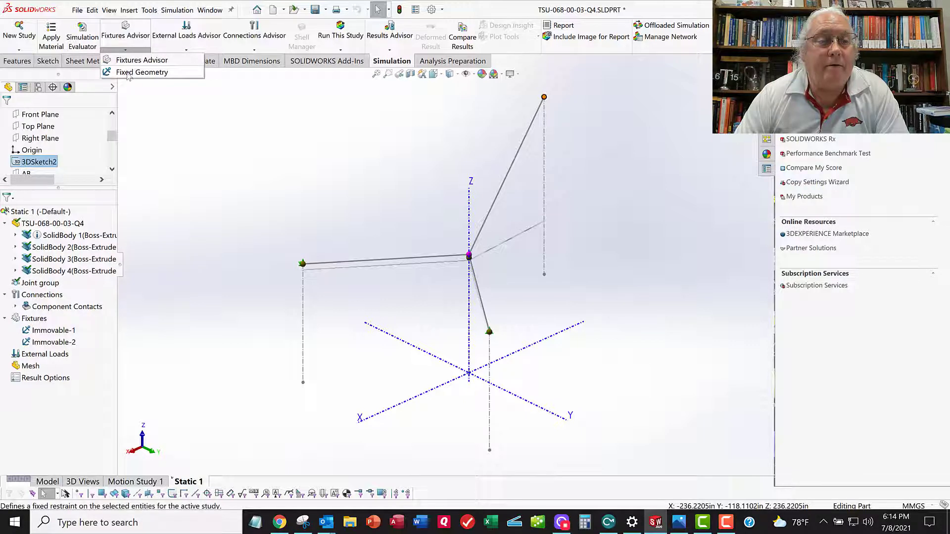
{"action": "left_click", "coordinate": [133, 73]}
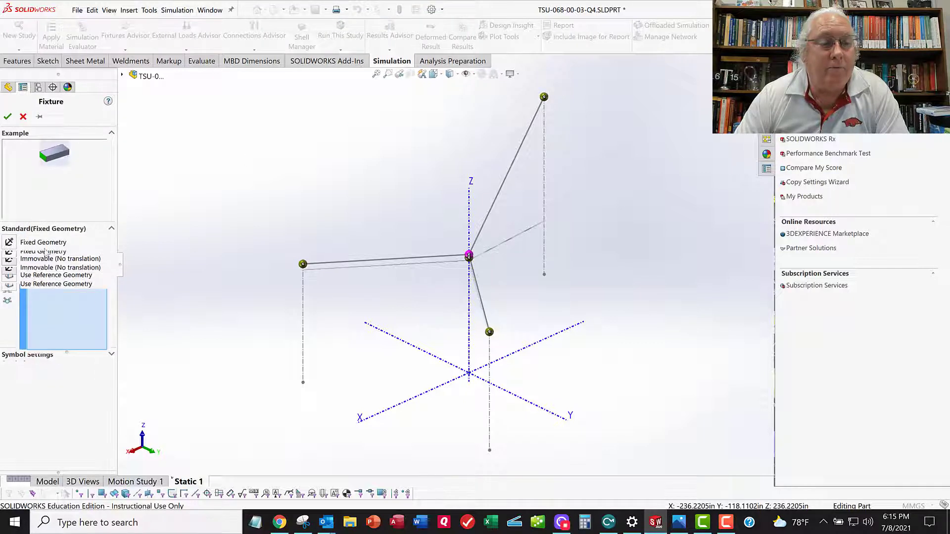
{"action": "left_click", "coordinate": [544, 97]}
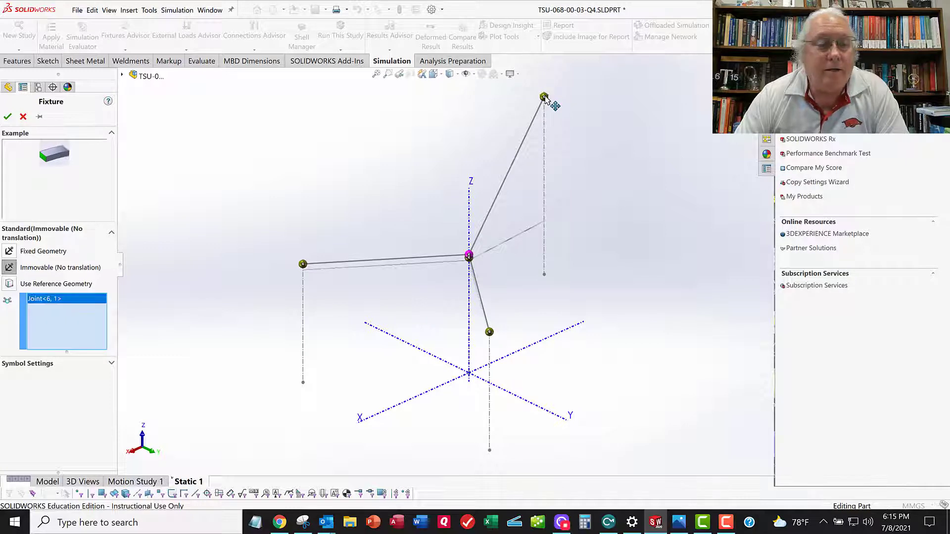
{"action": "left_click", "coordinate": [8, 118]}
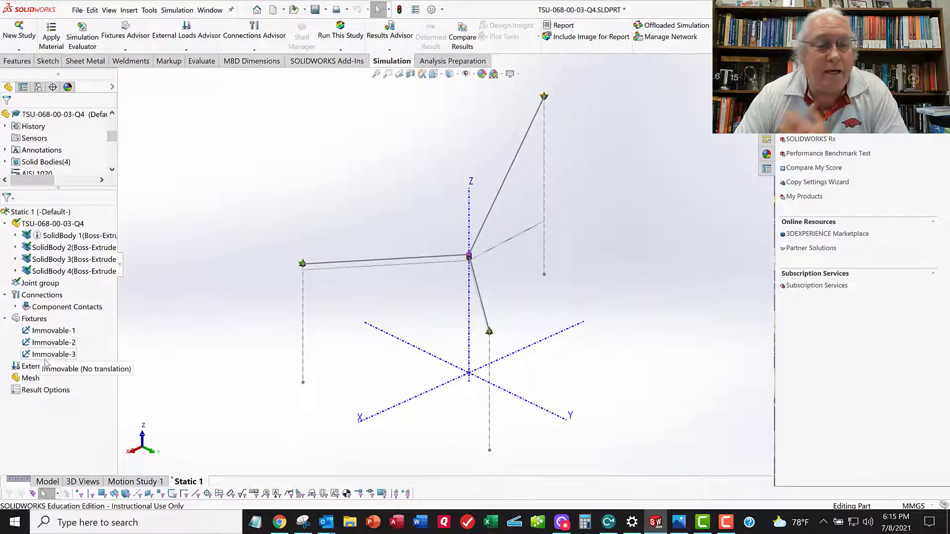
Start a force load on the free lower end joint of the short vertical body beneath the cable junction.
{"action": "scroll", "coordinate": [465, 265], "scroll_direction": "down", "scroll_amount": 5}
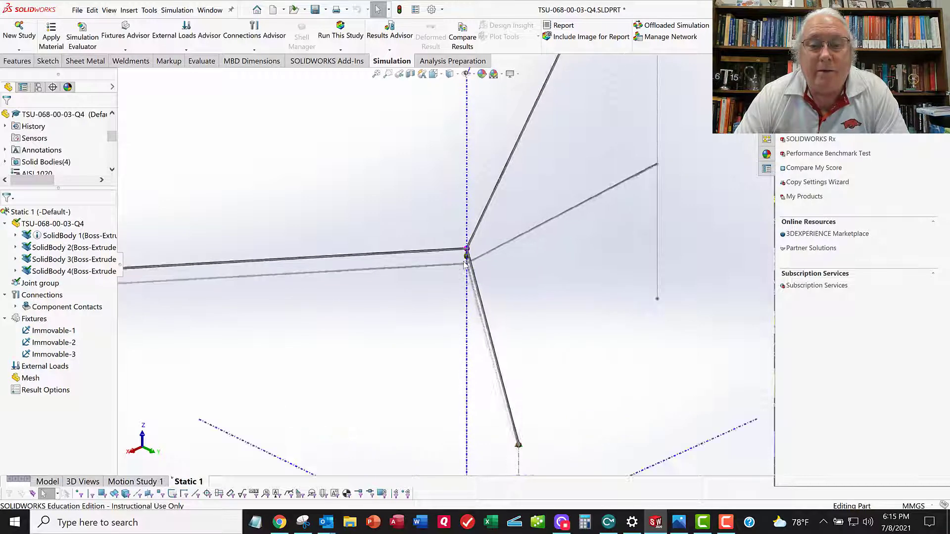
{"action": "scroll", "coordinate": [464, 265], "scroll_direction": "down", "scroll_amount": 6}
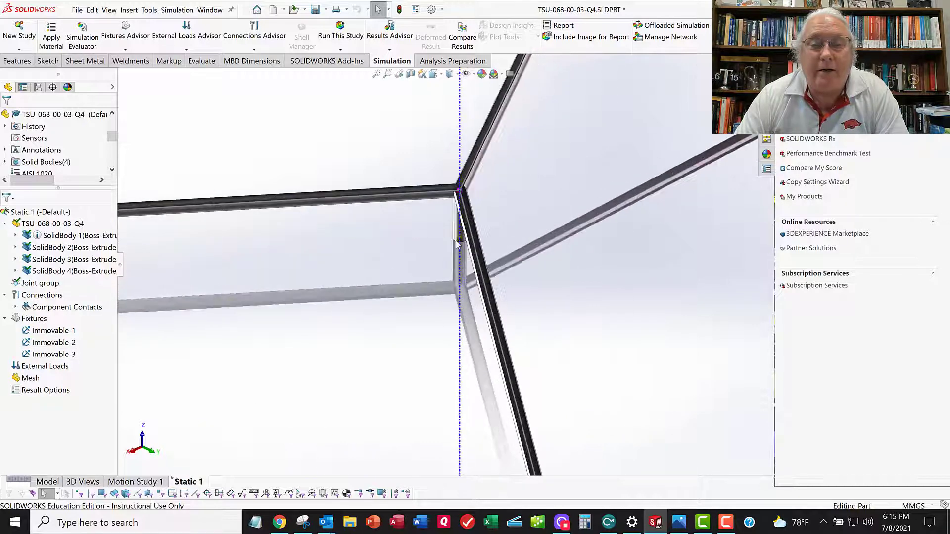
{"action": "mouse_move", "coordinate": [83, 243]}
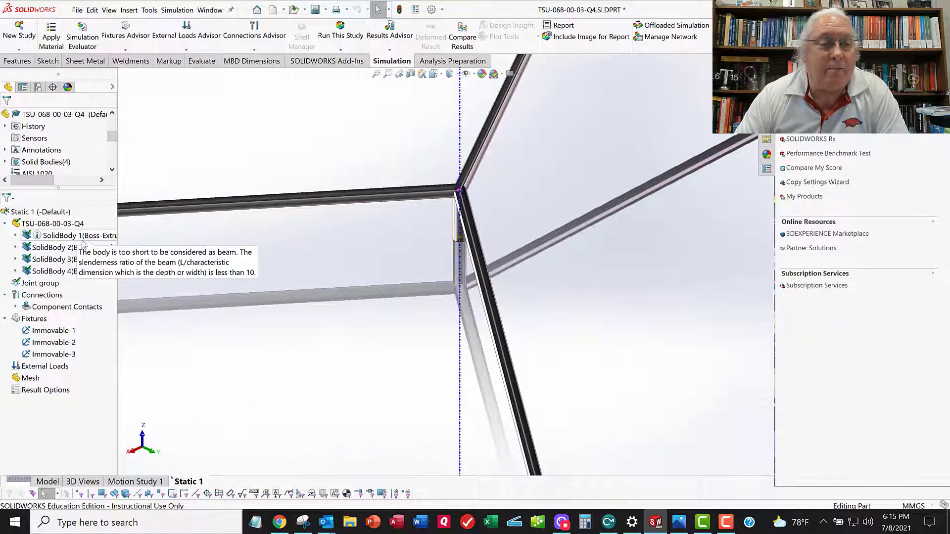
{"action": "left_click", "coordinate": [184, 50]}
{"action": "left_click", "coordinate": [191, 73]}
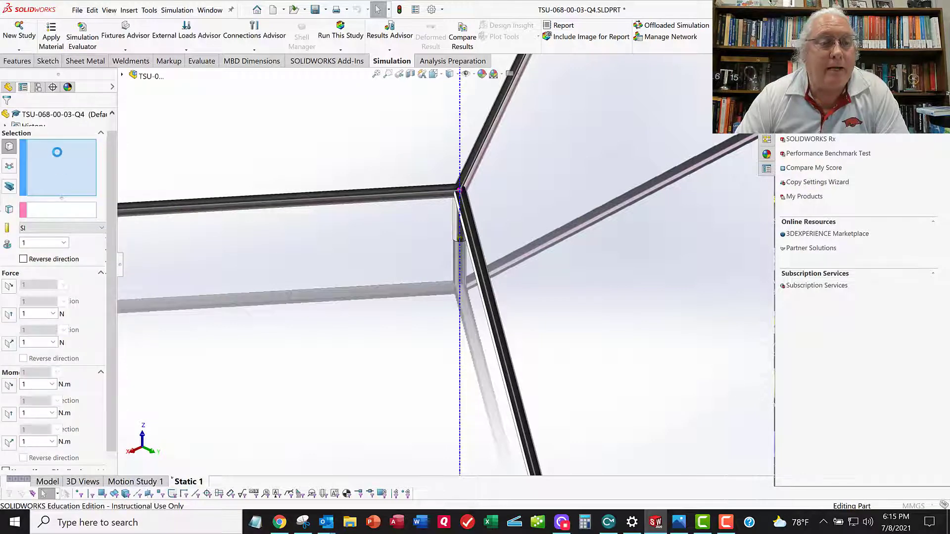
{"action": "left_click", "coordinate": [10, 168]}
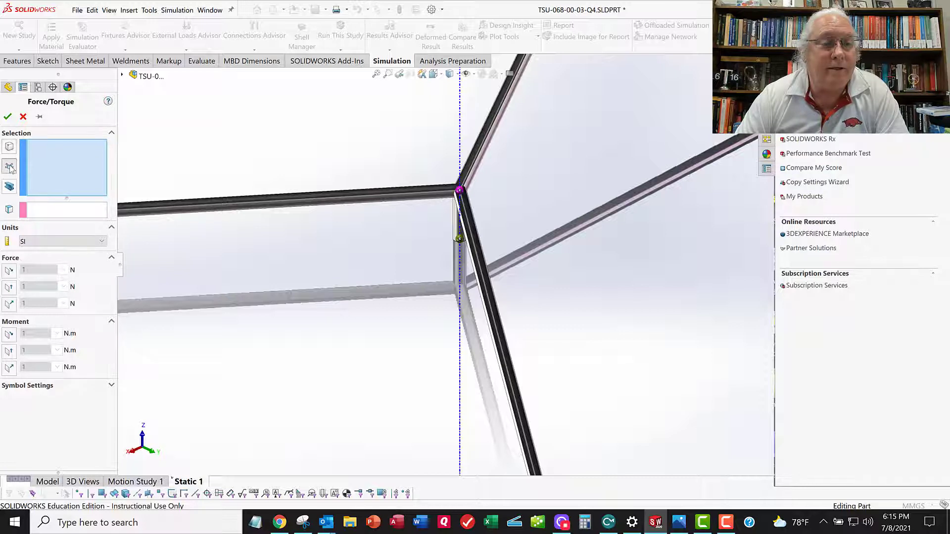
{"action": "left_click", "coordinate": [459, 240]}
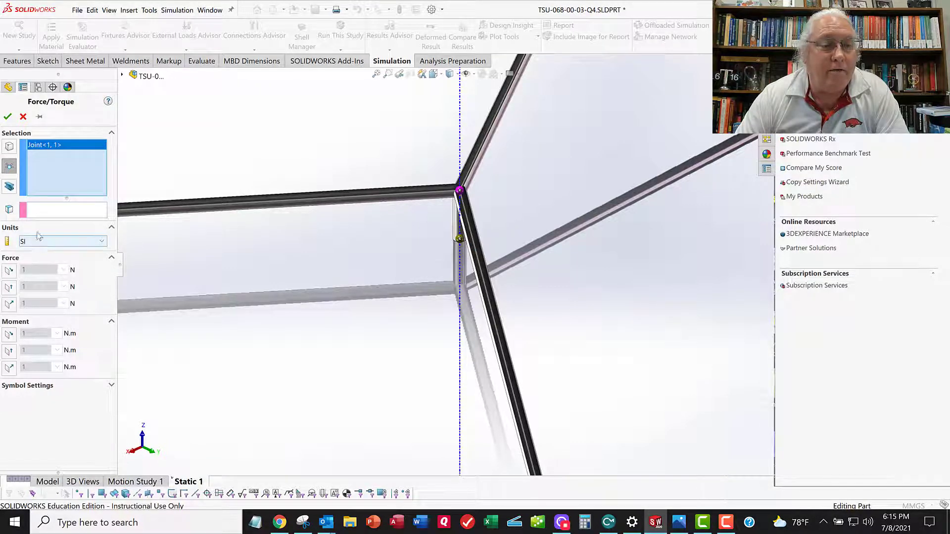
Set the Front Plane as the direction reference for the force.
{"action": "left_click", "coordinate": [48, 212]}
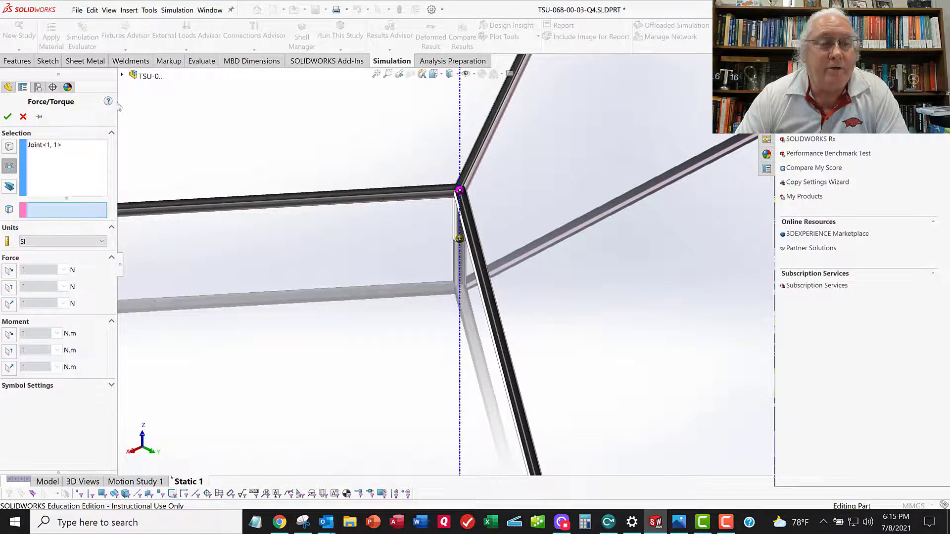
{"action": "middle_click_drag", "start_coordinate": [280, 270], "coordinate": [281, 274]}
{"action": "key", "text": "f"}
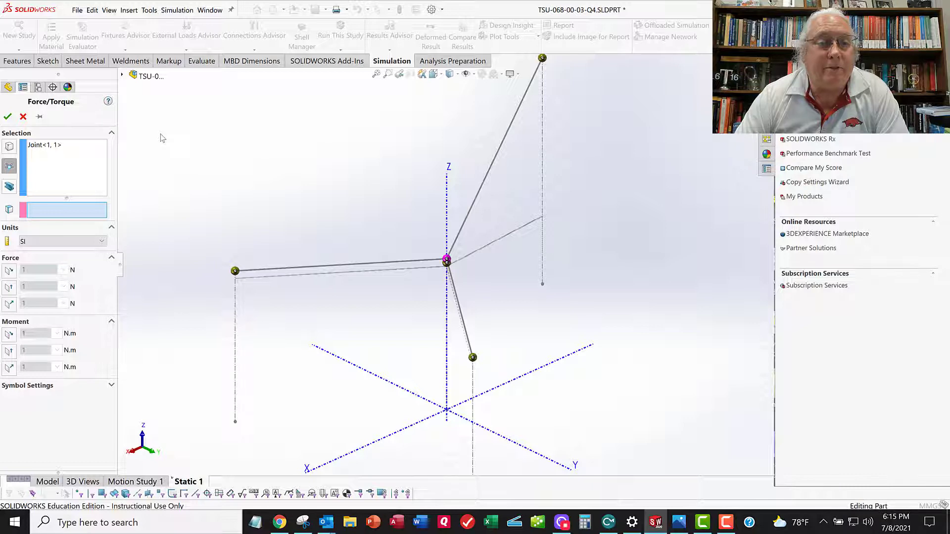
{"action": "key", "text": "c"}
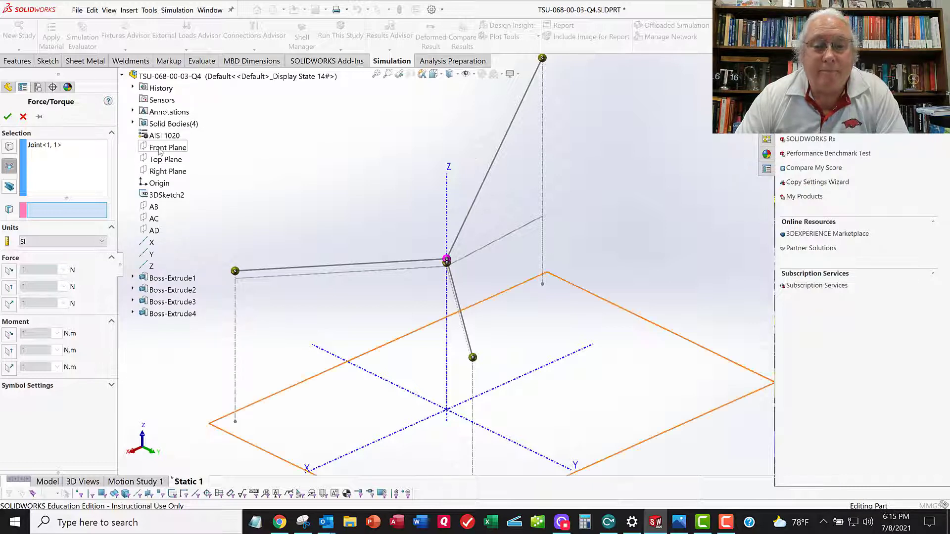
{"action": "left_click_drag", "start_coordinate": [157, 150], "coordinate": [35, 212]}
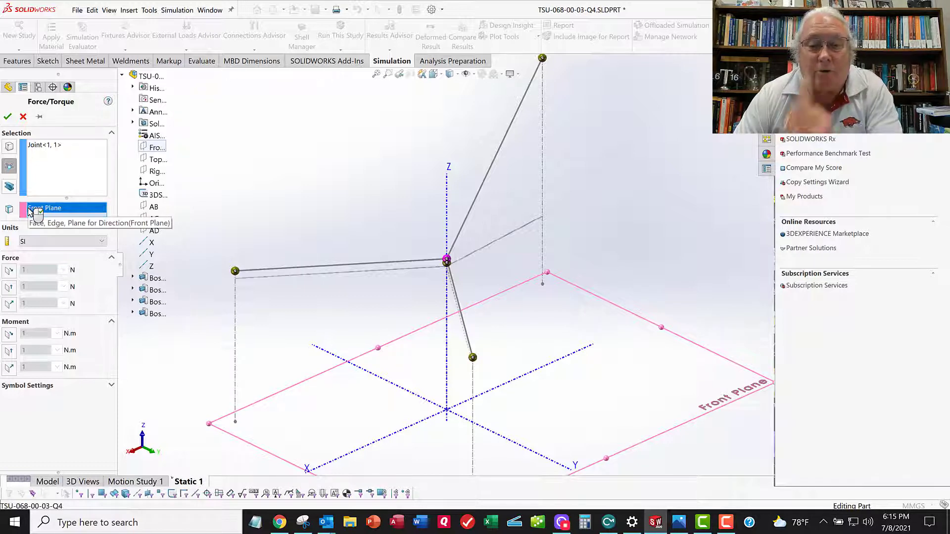
Apply a 147.15 N force normal to the reference plane in the reverse direction, with a symbol size of 300.
{"action": "left_click", "coordinate": [10, 305]}
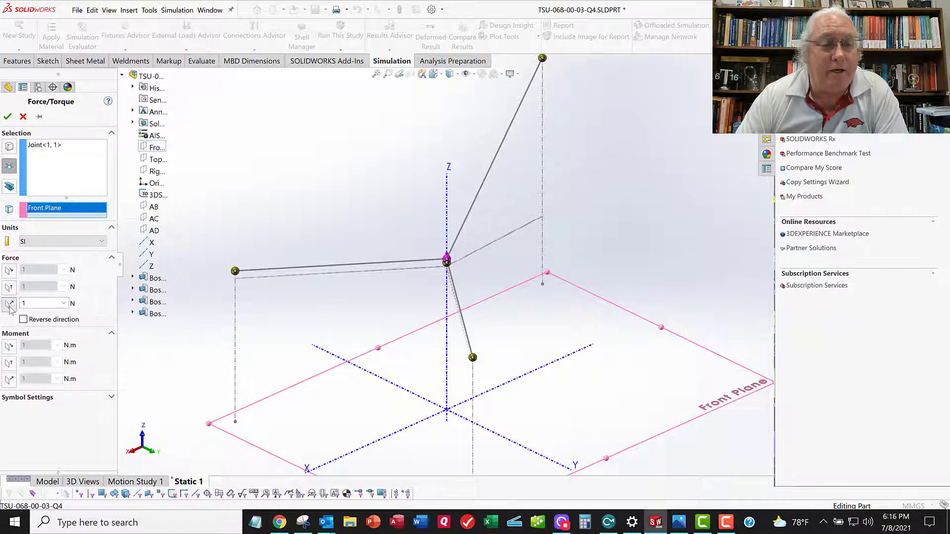
{"action": "double_click", "coordinate": [21, 303]}
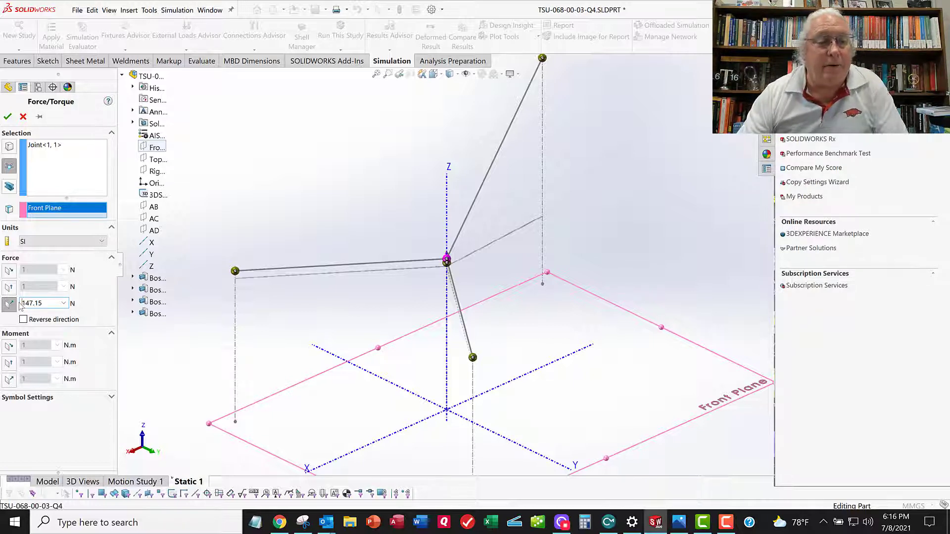
{"action": "scroll", "coordinate": [446, 267], "scroll_direction": "down", "scroll_amount": 2}
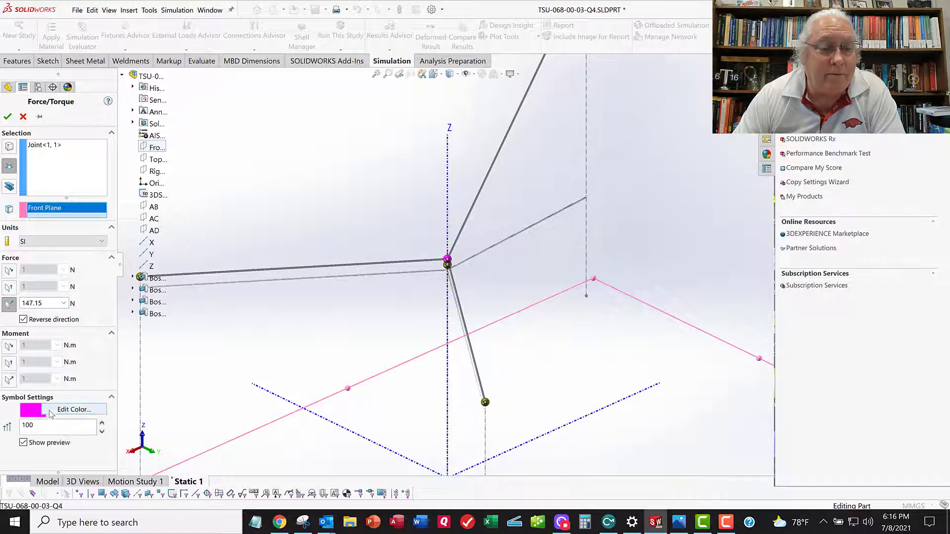
{"action": "double_click", "coordinate": [22, 425]}
{"action": "type", "text": "300"}
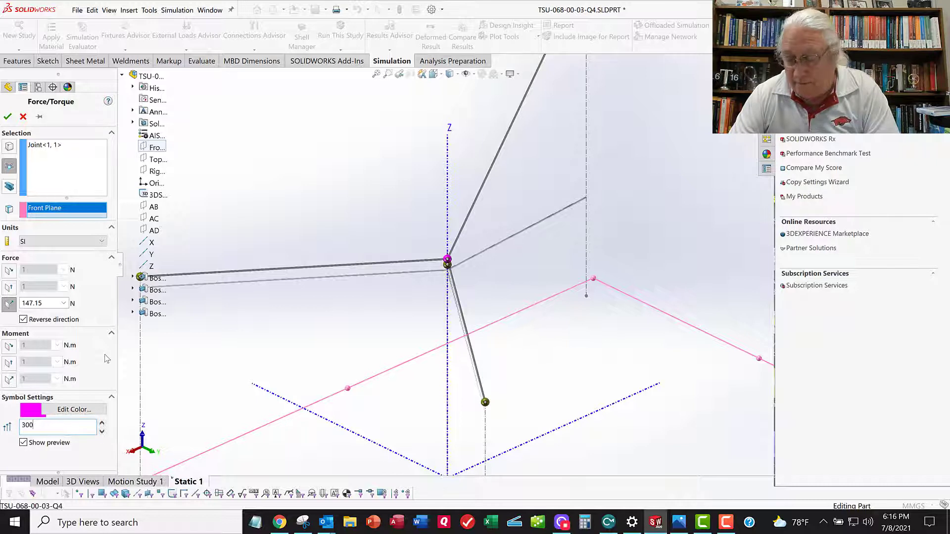
{"action": "left_click", "coordinate": [7, 118]}
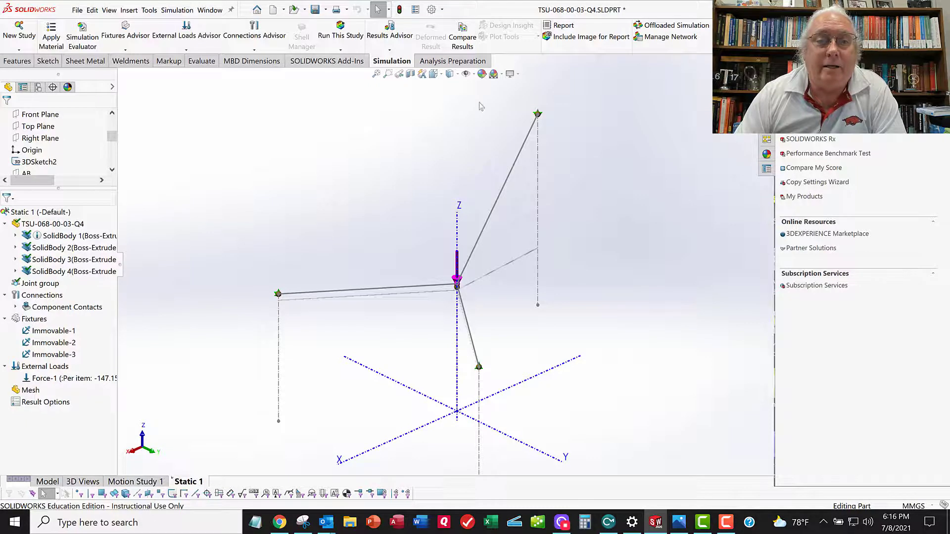
Run the static study and change the displacement plot's component to UZ: Z Displacement.
{"action": "left_click", "coordinate": [341, 31]}
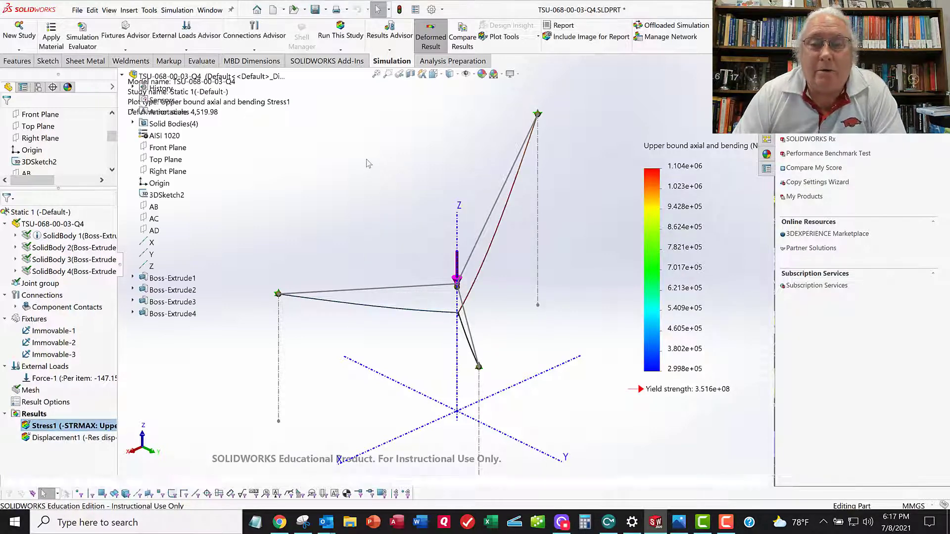
{"action": "left_click", "coordinate": [43, 438]}
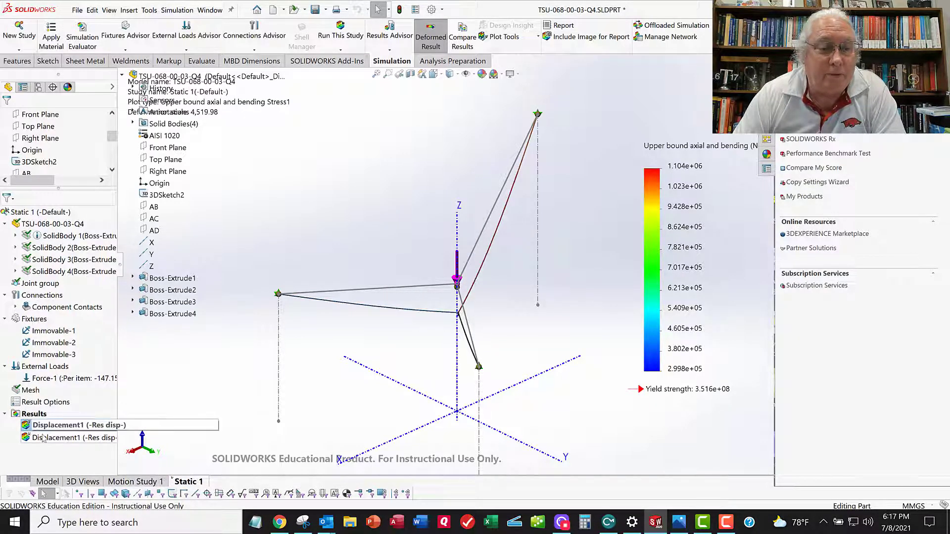
{"action": "right_click", "coordinate": [44, 438]}
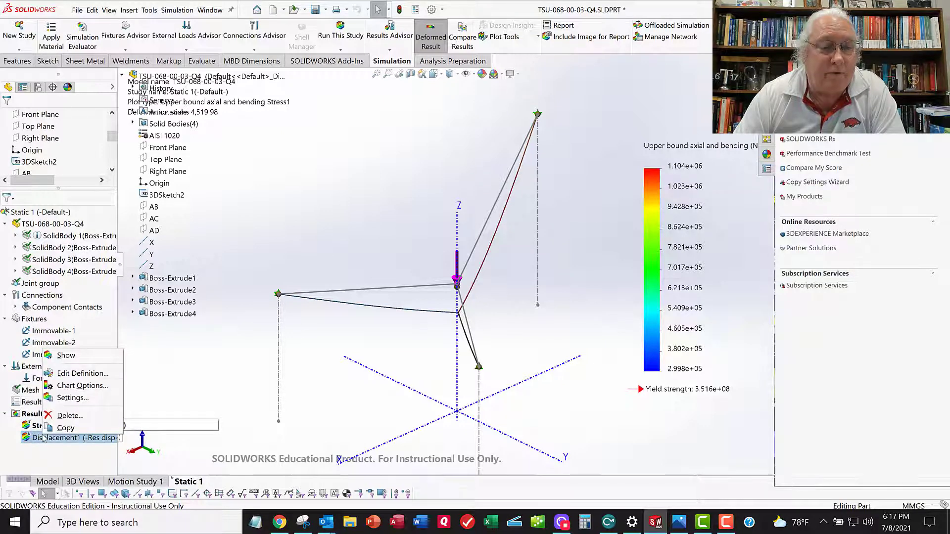
{"action": "left_click", "coordinate": [71, 371]}
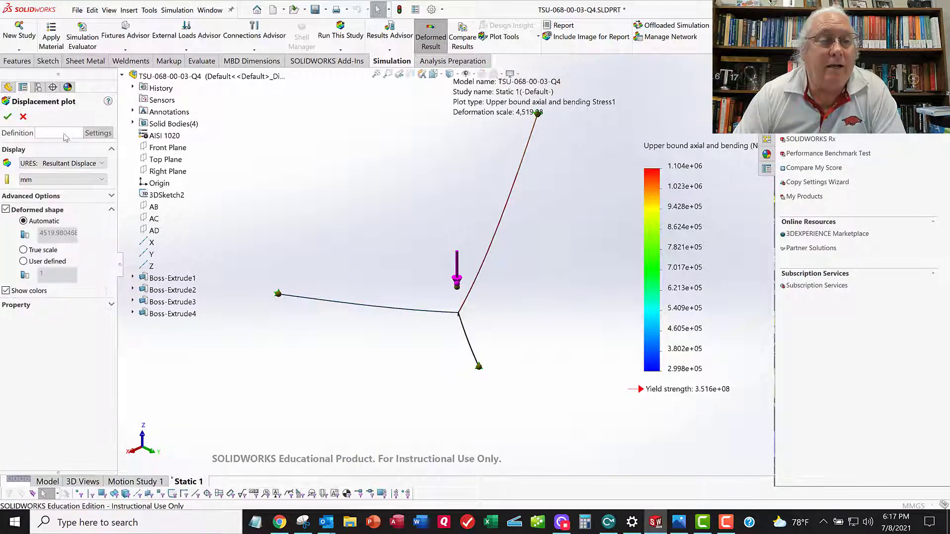
{"action": "left_click", "coordinate": [62, 163]}
{"action": "left_click", "coordinate": [49, 192]}
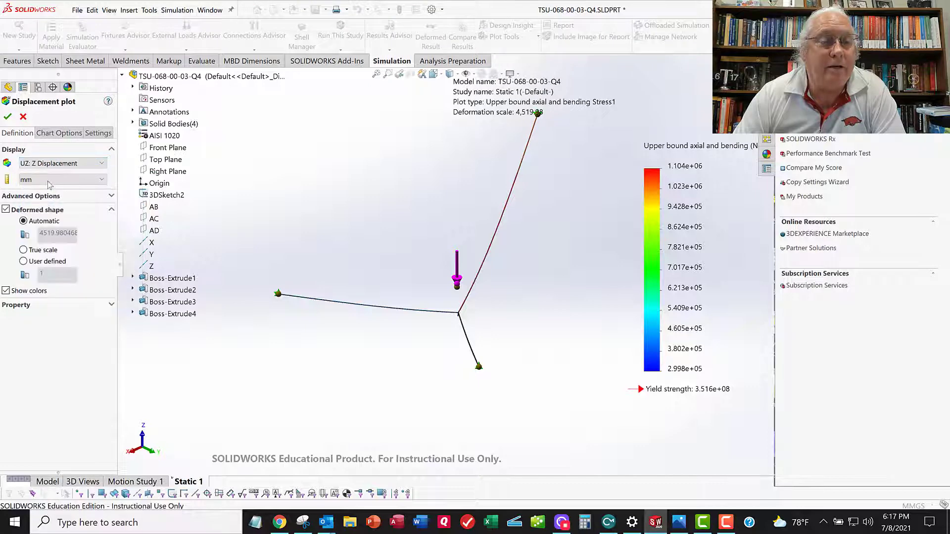
{"action": "left_click", "coordinate": [8, 118]}
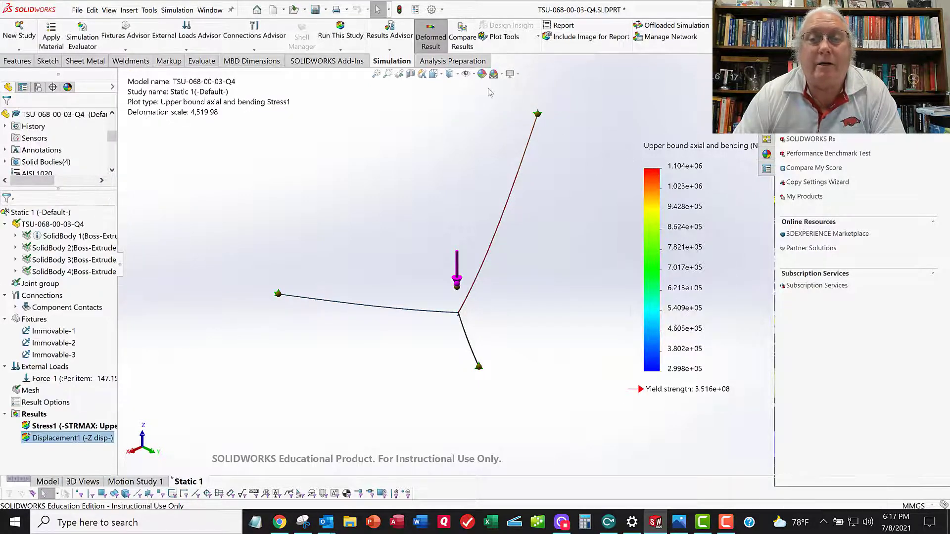
Show the Z displacement plot and turn off the deformed result for both the stress and displacement plots.
{"action": "left_click", "coordinate": [433, 39]}
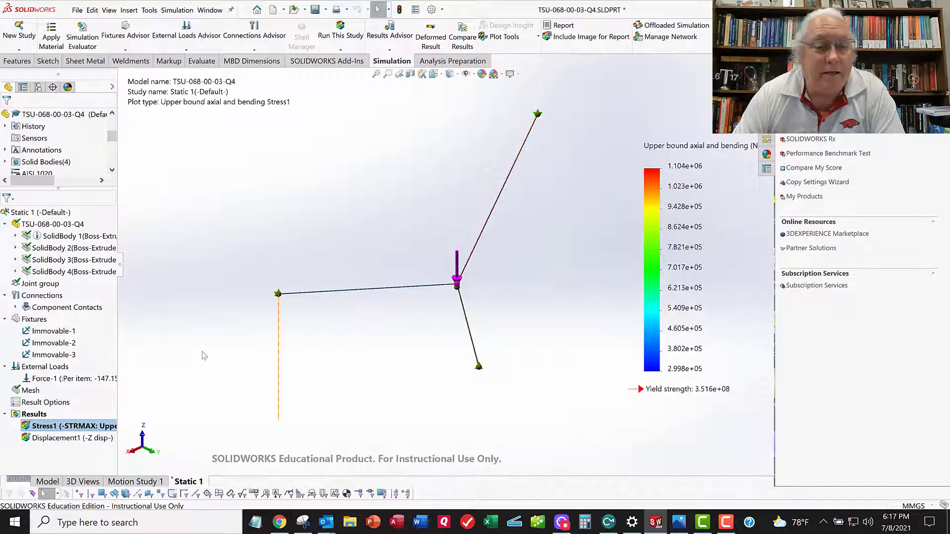
{"action": "left_click", "coordinate": [53, 438]}
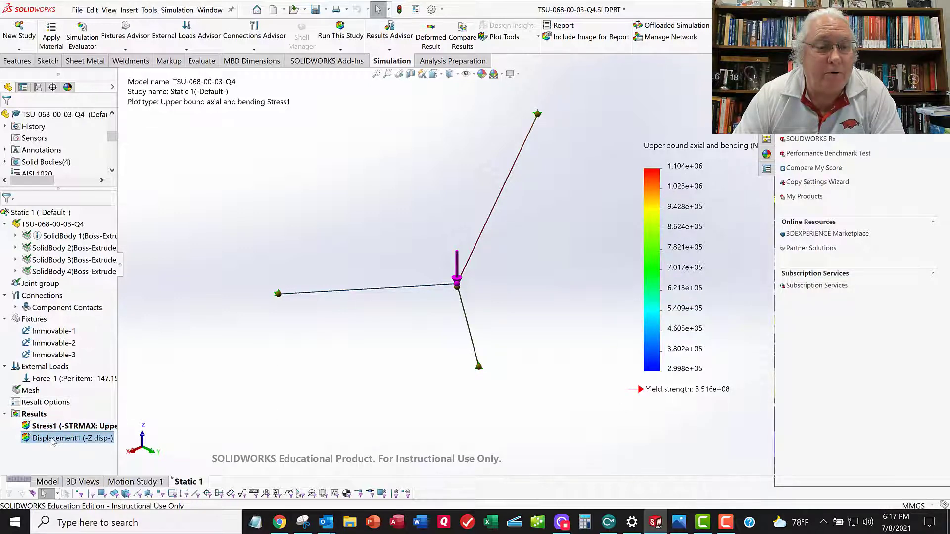
{"action": "right_click", "coordinate": [53, 438]}
{"action": "left_click", "coordinate": [73, 359]}
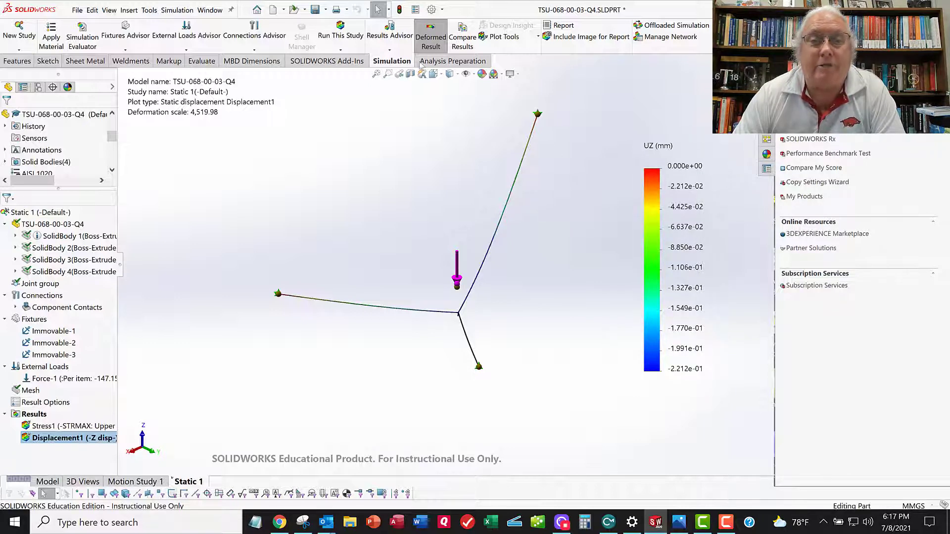
{"action": "left_click", "coordinate": [431, 36]}
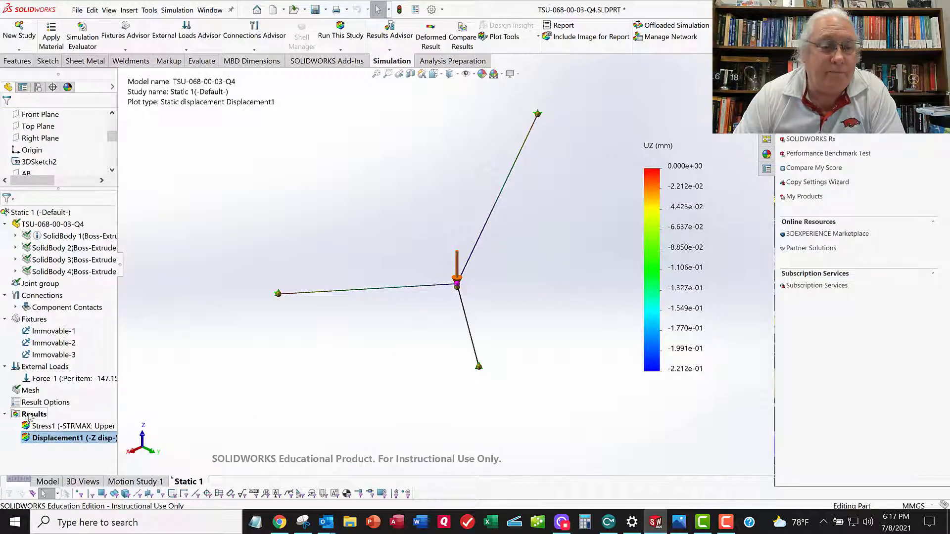
List the reaction forces at the three fixed outer joints of the cables.
{"action": "right_click", "coordinate": [30, 415]}
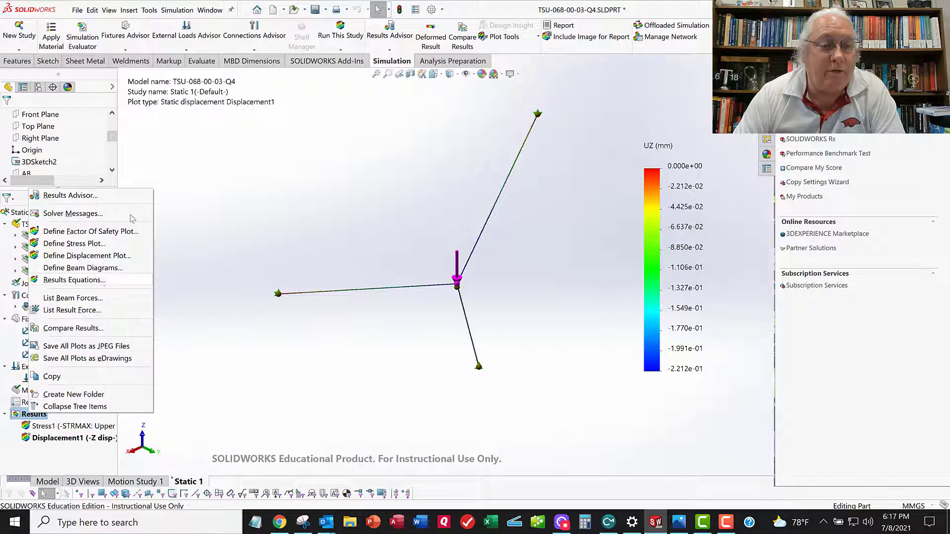
{"action": "left_click", "coordinate": [85, 316]}
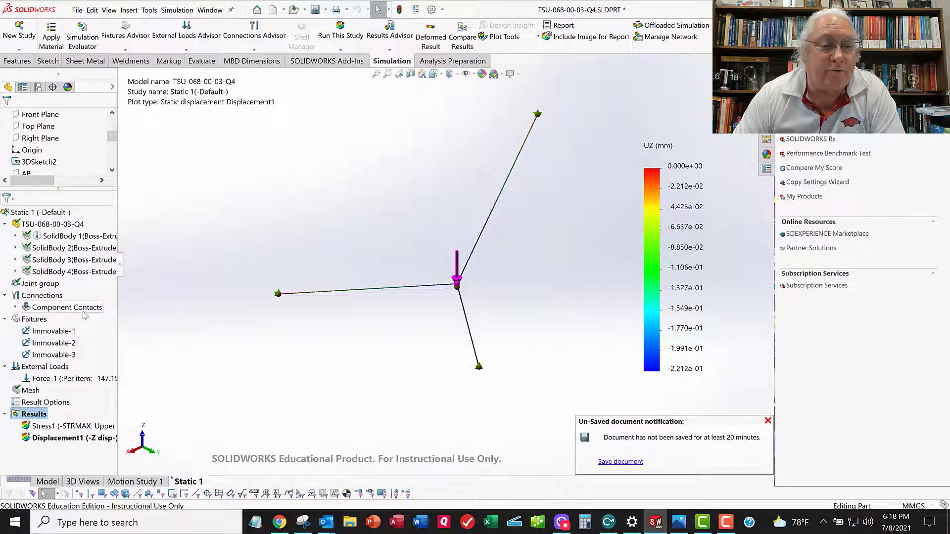
{"action": "right_click", "coordinate": [46, 414]}
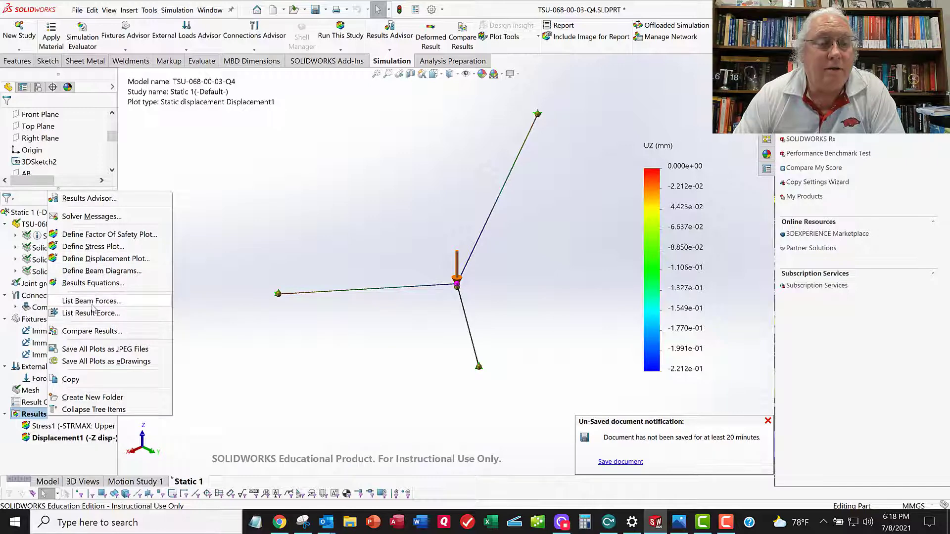
{"action": "left_click", "coordinate": [214, 232]}
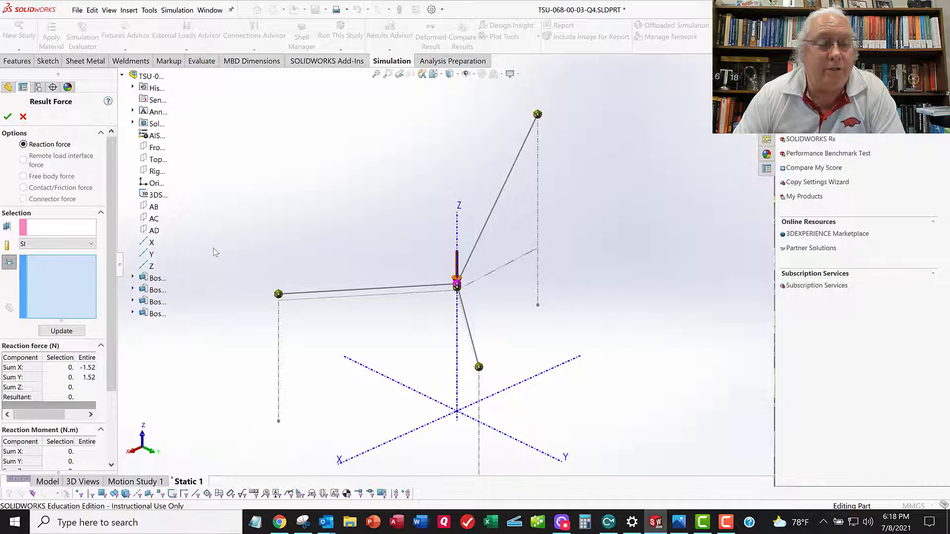
{"action": "left_click", "coordinate": [278, 294]}
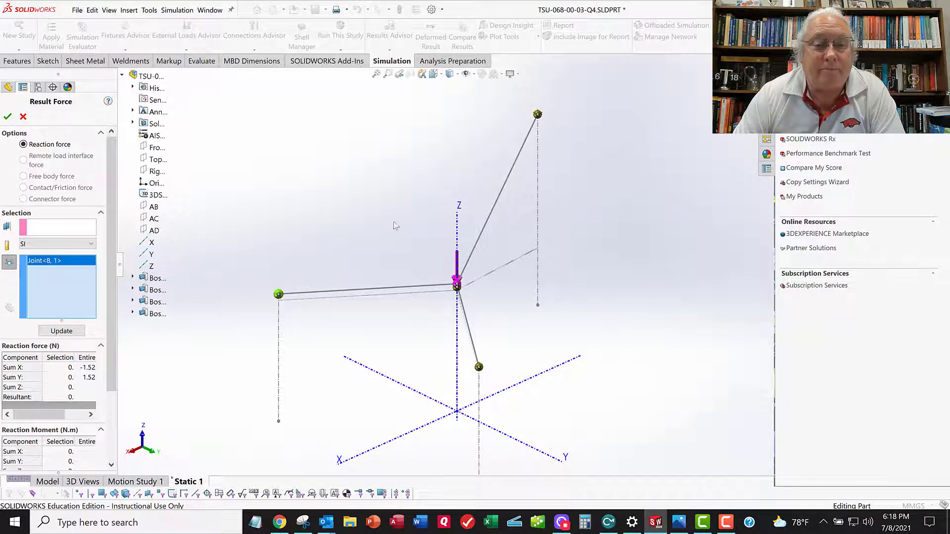
{"action": "left_click", "coordinate": [538, 115]}
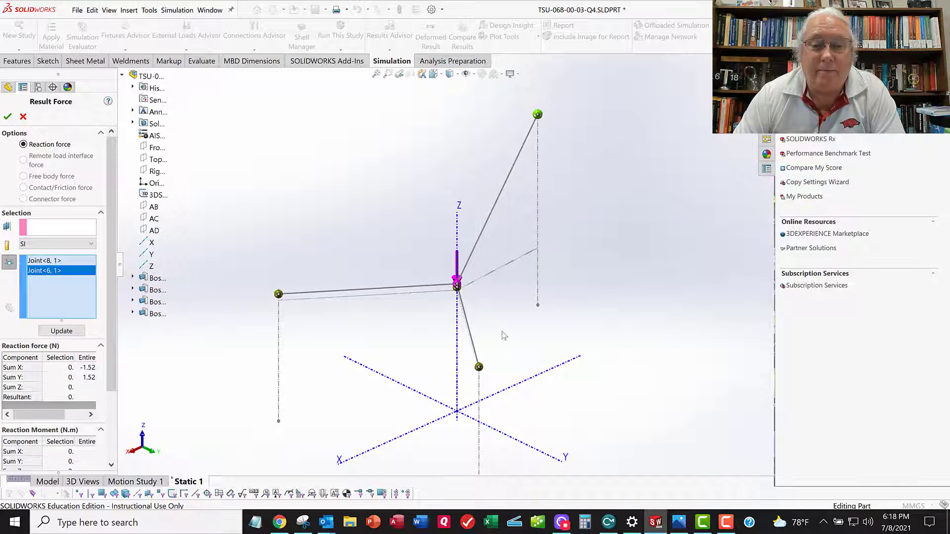
{"action": "scroll", "coordinate": [464, 385], "scroll_direction": "down", "scroll_amount": 3}
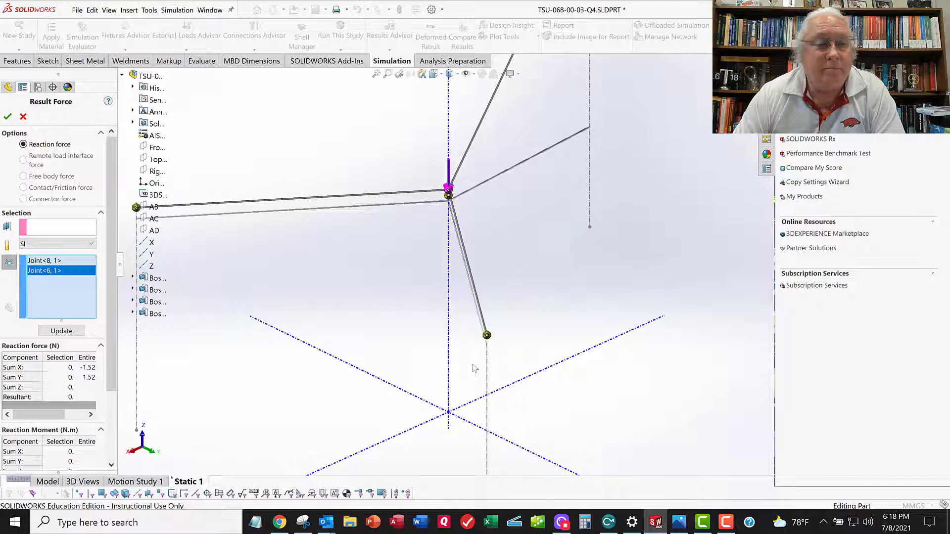
{"action": "left_click", "coordinate": [486, 336]}
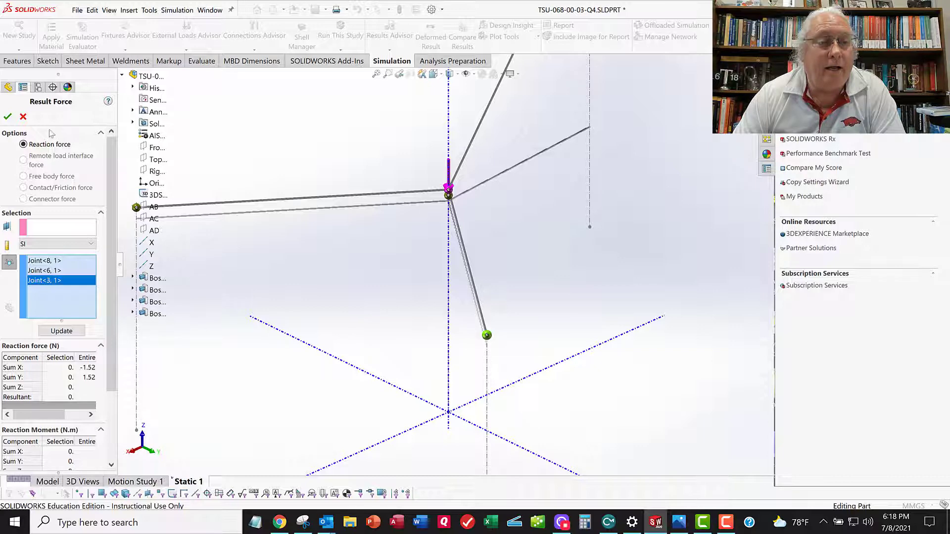
{"action": "left_click", "coordinate": [61, 330]}
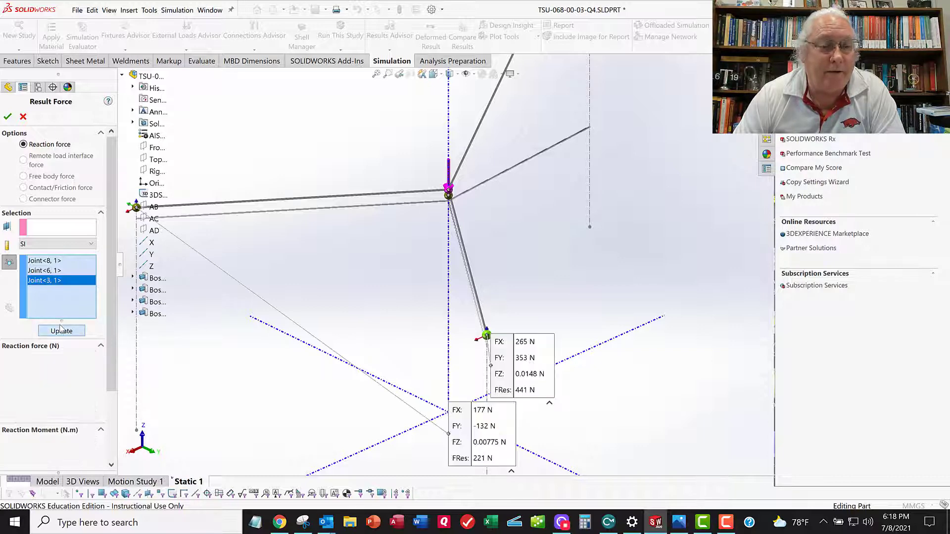
{"action": "scroll", "coordinate": [498, 321], "scroll_direction": "up", "scroll_amount": 5}
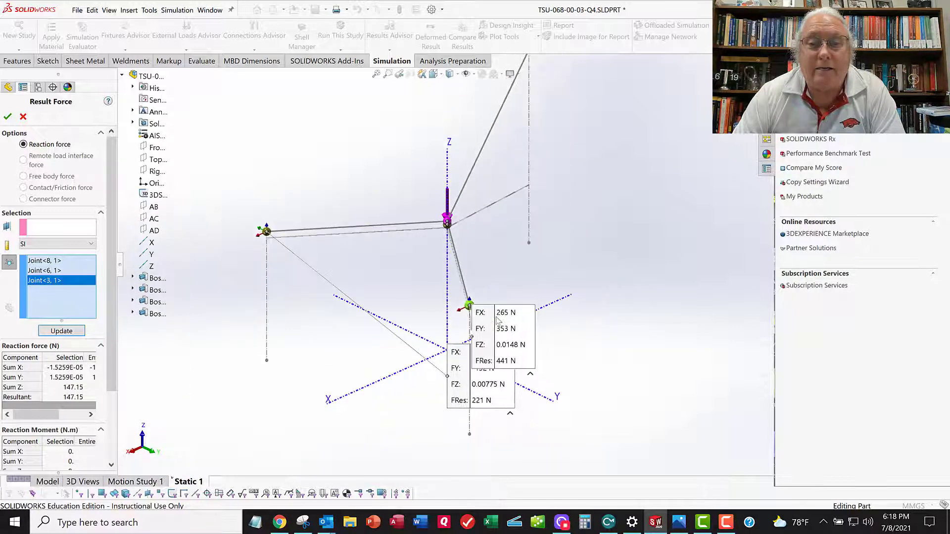
Reposition the reaction force callouts of the three fixed joints so that none overlap and each sits near its own joint.
{"action": "left_click_drag", "start_coordinate": [488, 288], "coordinate": [536, 91]}
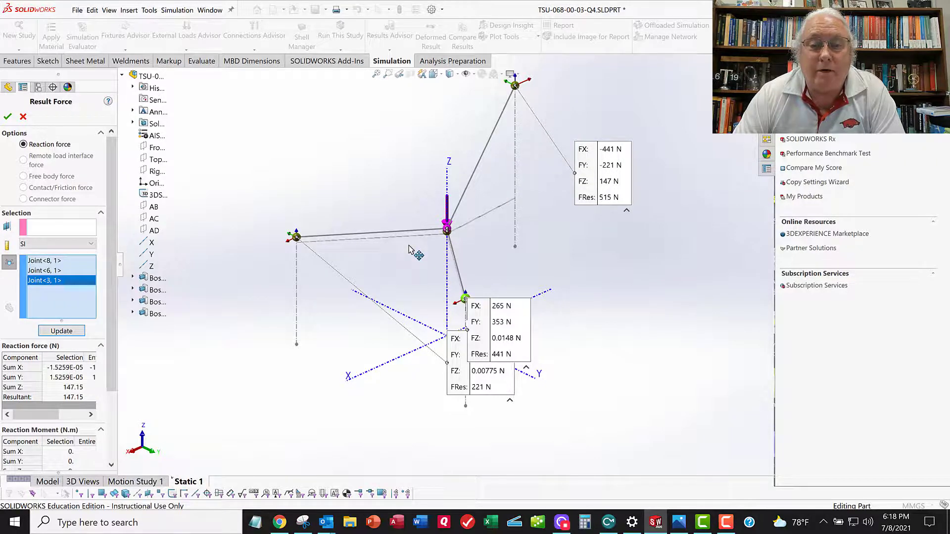
{"action": "left_click_drag", "start_coordinate": [477, 299], "coordinate": [584, 335]}
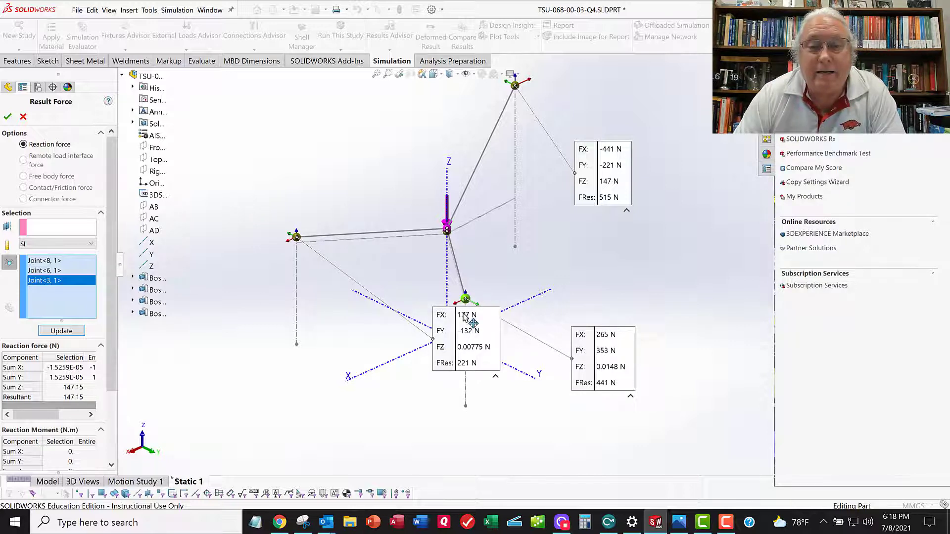
{"action": "left_click_drag", "start_coordinate": [462, 313], "coordinate": [241, 183]}
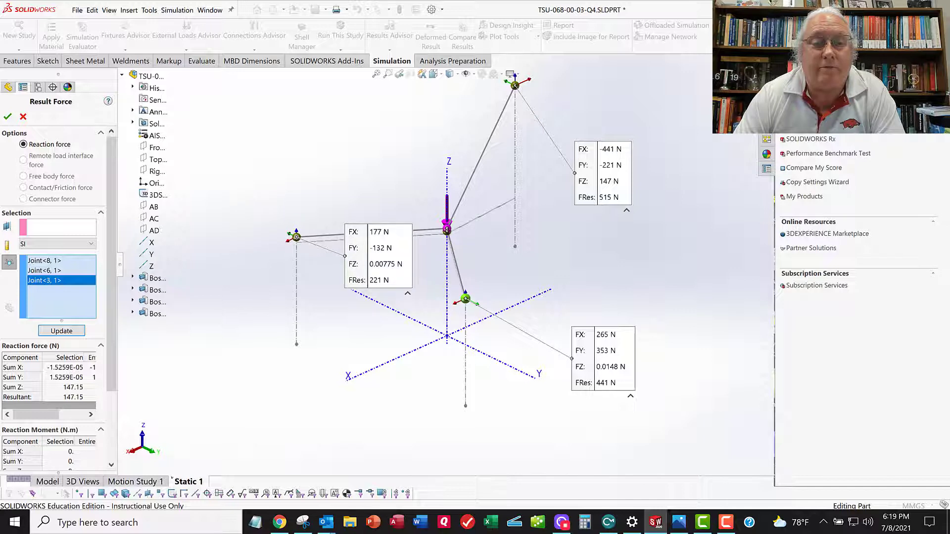
{"action": "left_click_drag", "start_coordinate": [363, 252], "coordinate": [278, 190]}
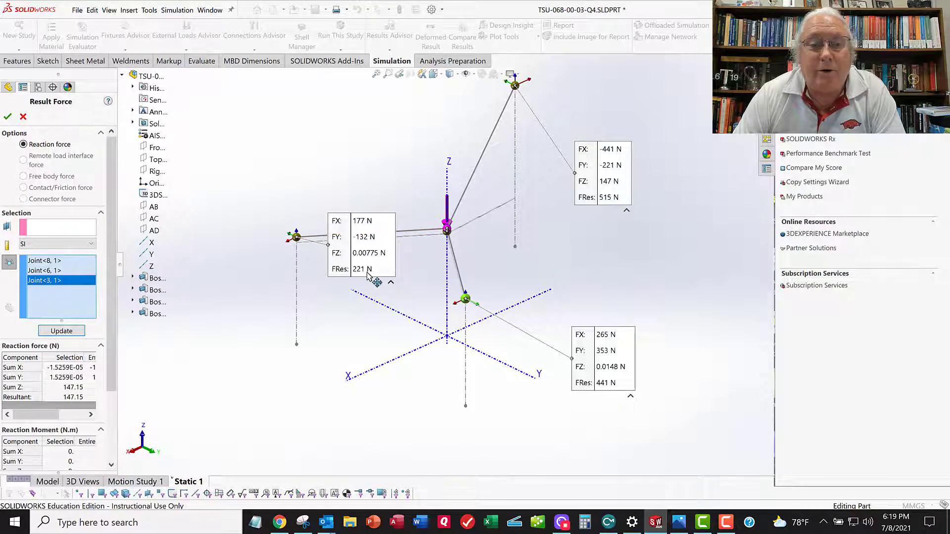
{"action": "left_click_drag", "start_coordinate": [334, 217], "coordinate": [330, 212]}
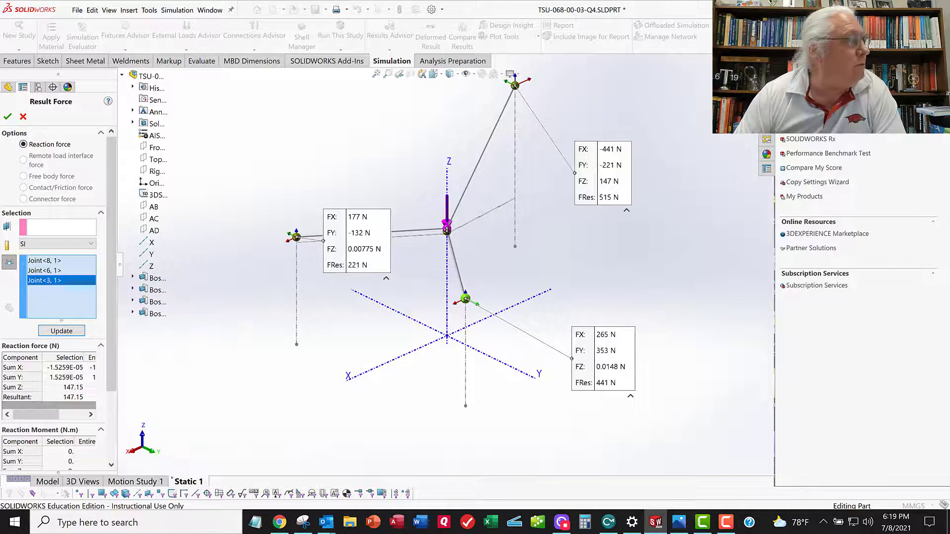
Switch to the Snipping Tool capture of the answers and compare cable forces AB, AC and AD with the resultant reactions.
{"action": "key", "text": "alt+Tab"}
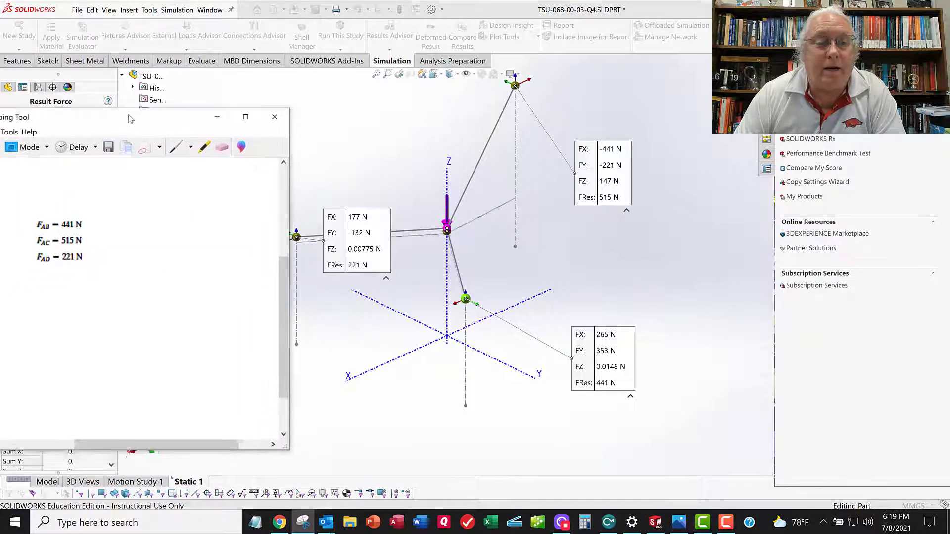
{"action": "left_click_drag", "start_coordinate": [130, 118], "coordinate": [156, 102]}
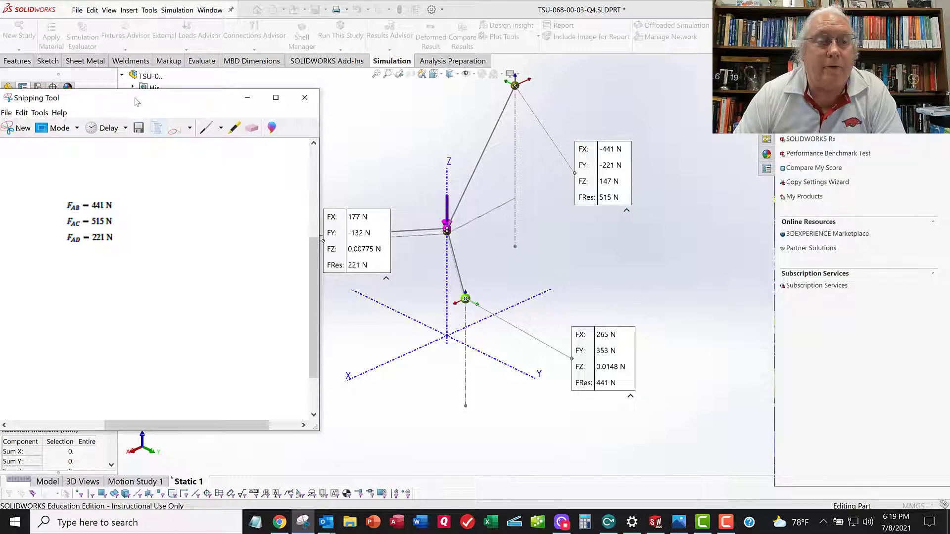
{"action": "left_click_drag", "start_coordinate": [137, 102], "coordinate": [0, 131]}
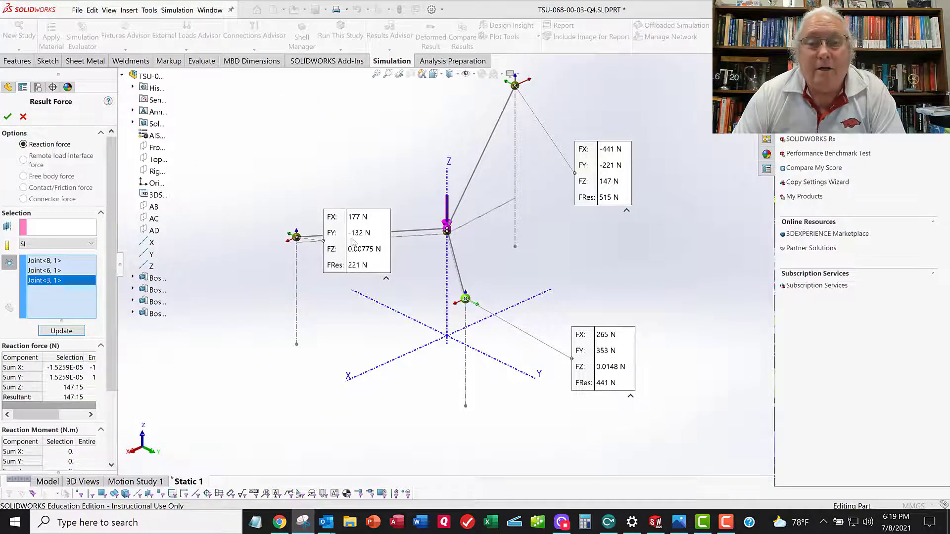